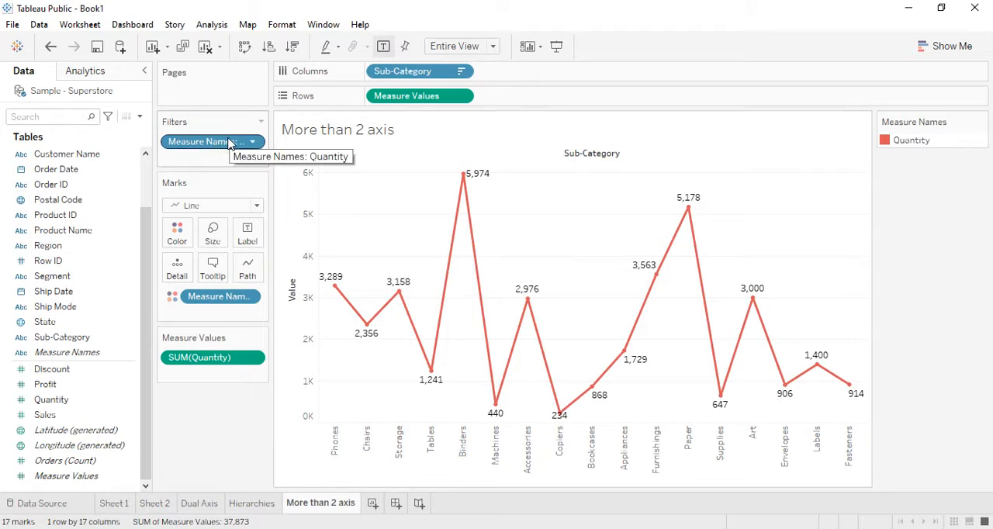
# - Undo the Quantity-only filter and reapply it from the Measure Names legend by keeping only Quantity
pyautogui.hotkey('ctrl', 'z')
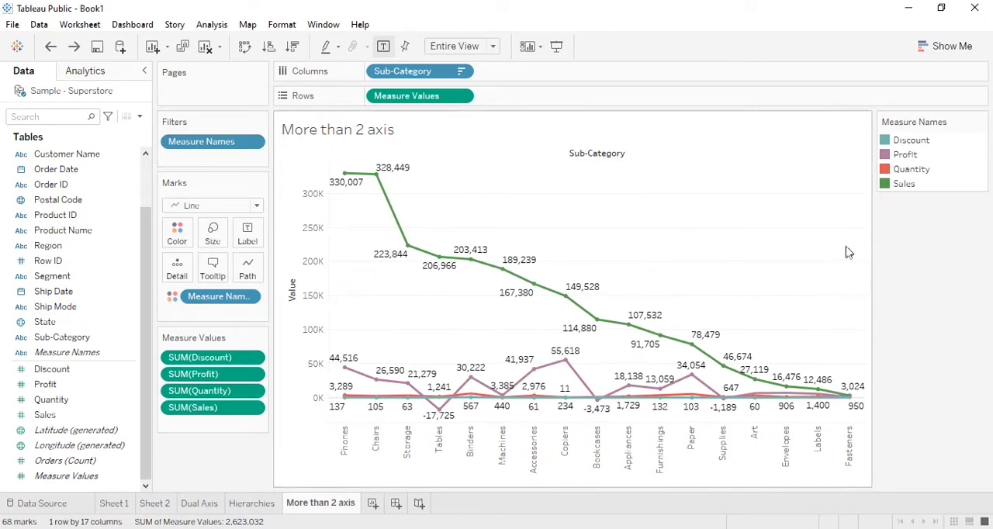
pyautogui.click(922, 171)
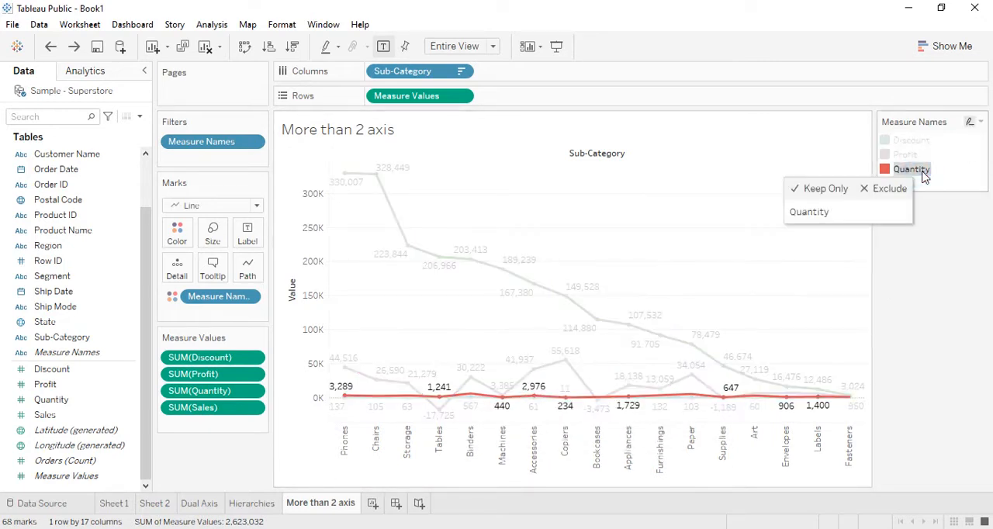
pyautogui.click(820, 190)
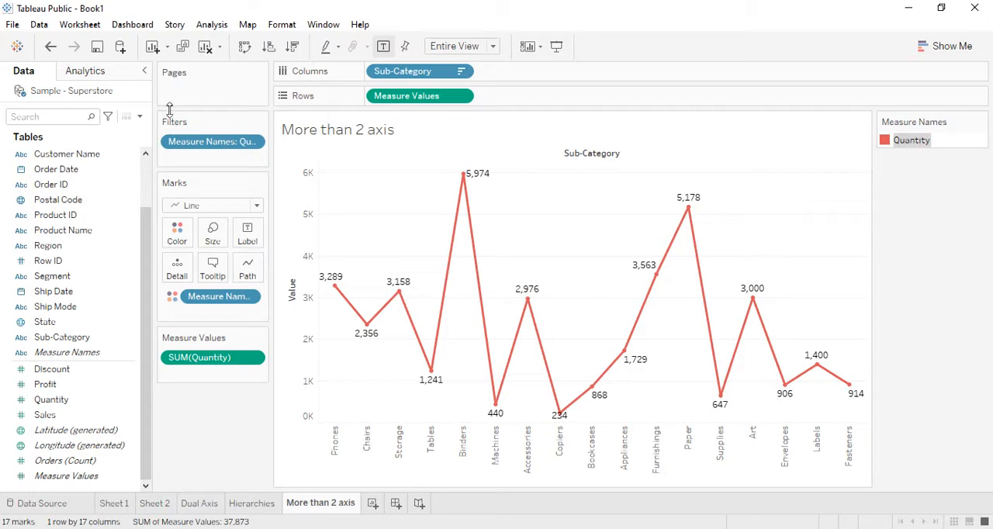
# - Edit the Measure Names filter to include Sales together with Quantity
pyautogui.rightClick(198, 142)
pyautogui.click(237, 148)
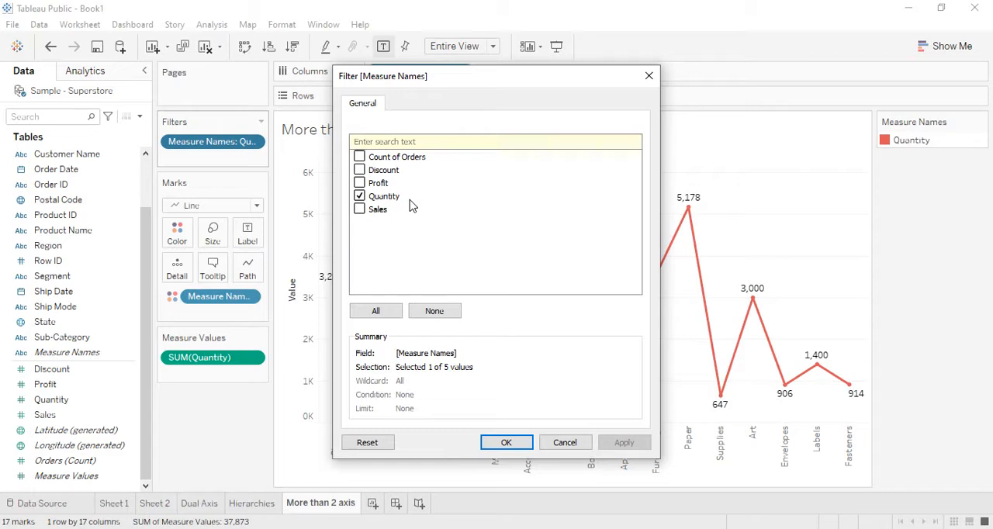
pyautogui.click(359, 209)
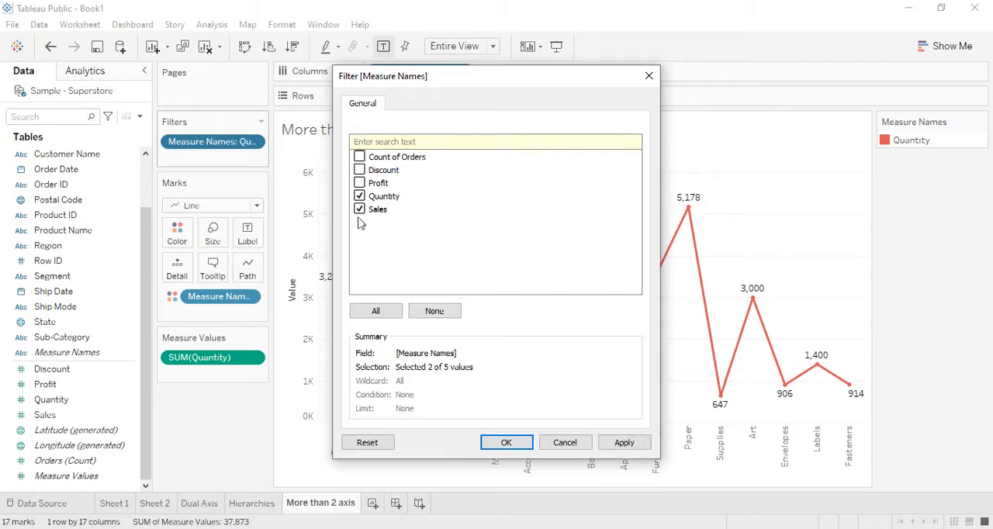
pyautogui.click(506, 442)
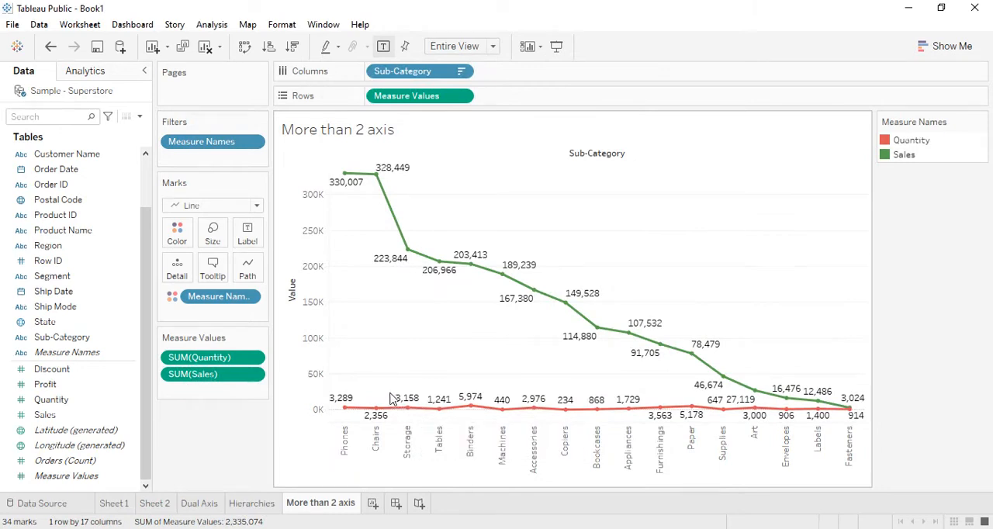
# - Create a new worksheet and name it Filters
pyautogui.click(374, 503)
pyautogui.rightClick(377, 505)
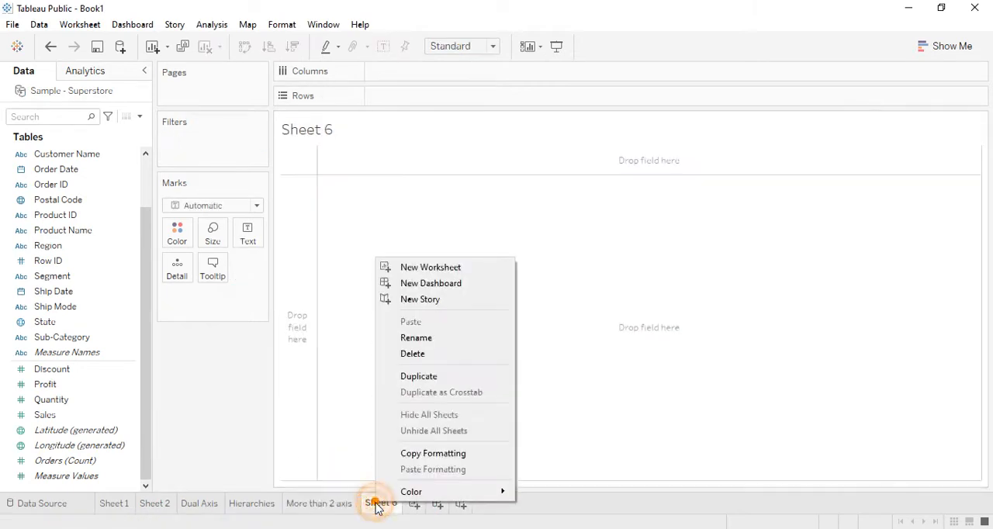
pyautogui.click(435, 339)
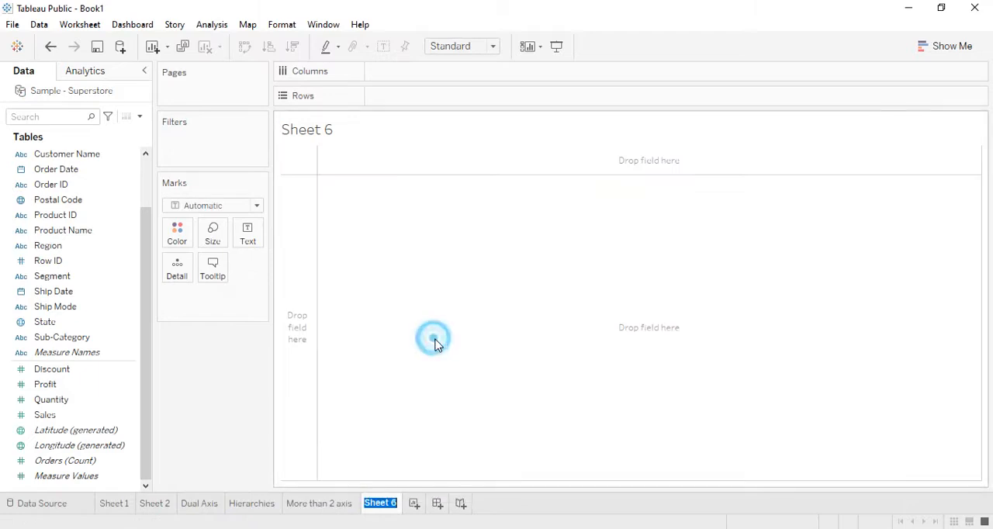
pyautogui.write('Filt')
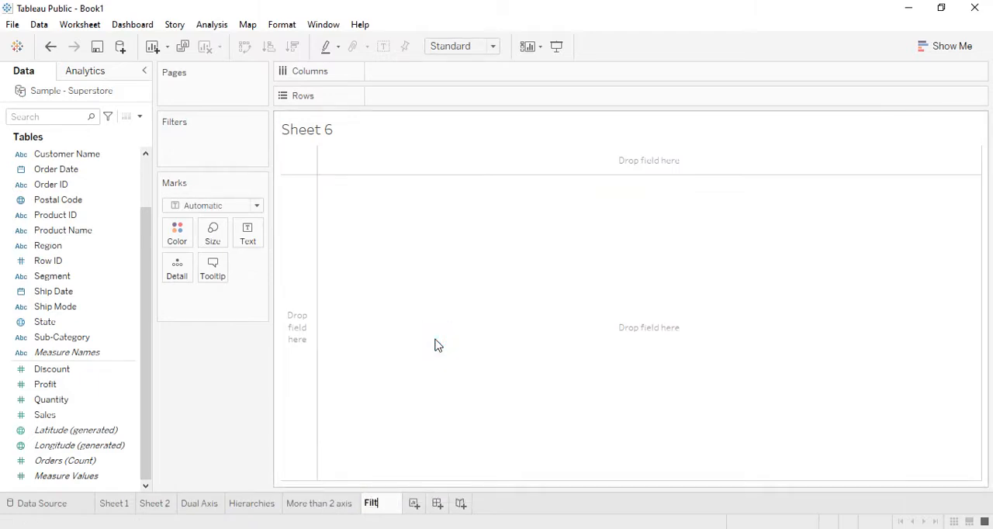
pyautogui.write('ers')
pyautogui.press('Return')
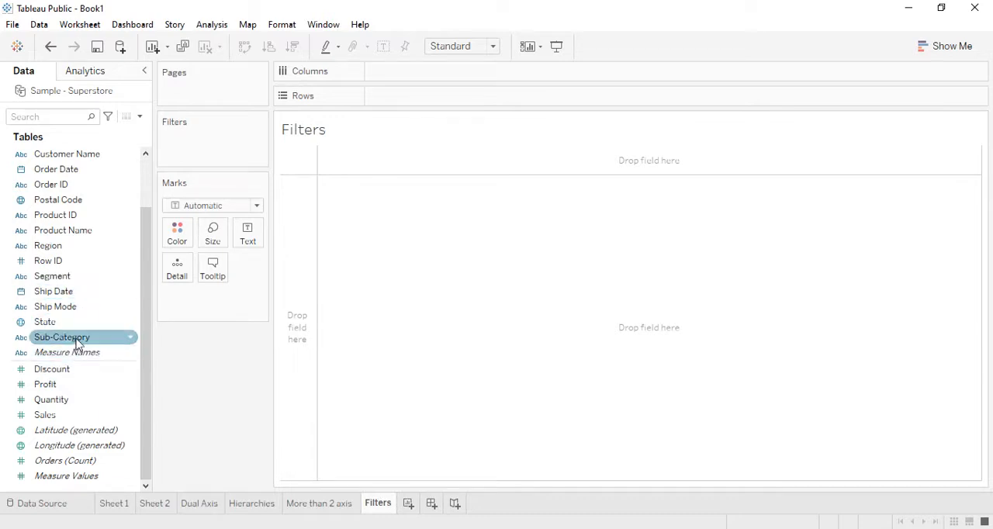
# - Build a bar chart with Sub-Category in Columns and the sum of Sales in Rows
pyautogui.scroll(2, 79, 342)
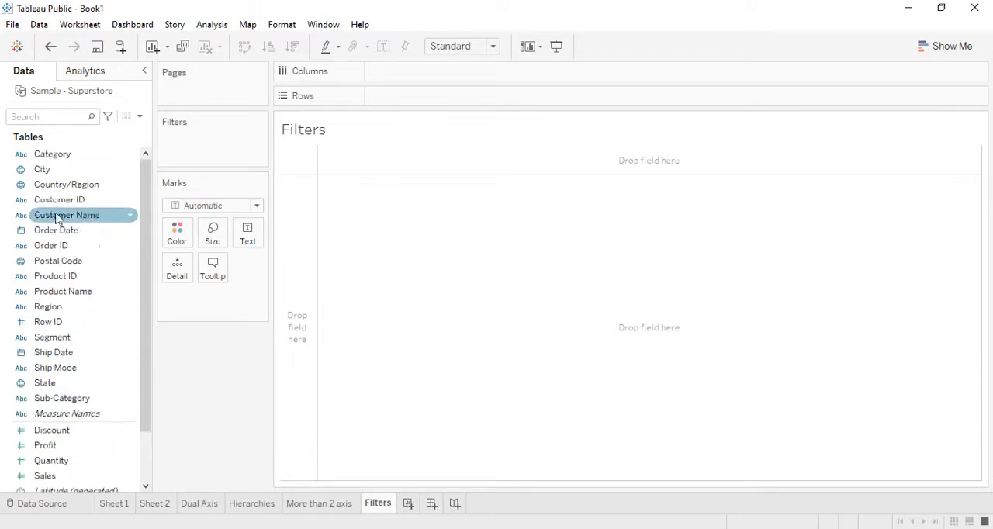
pyautogui.click(90, 400)
pyautogui.moveTo(90, 401); pyautogui.dragTo(437, 79)
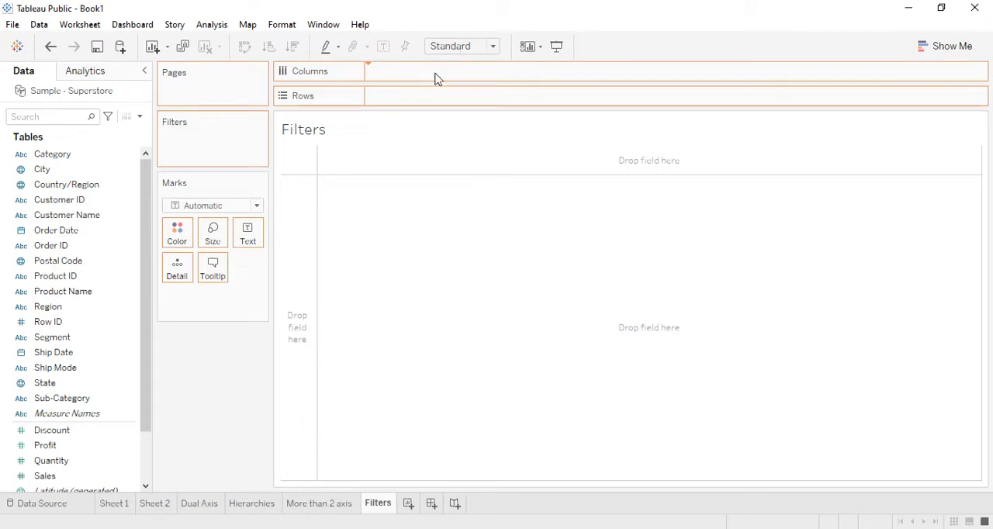
pyautogui.moveTo(44, 475); pyautogui.dragTo(400, 106)
# - Sort the sub-categories by Sales in descending order and fit the chart to Entire View
pyautogui.click(292, 47)
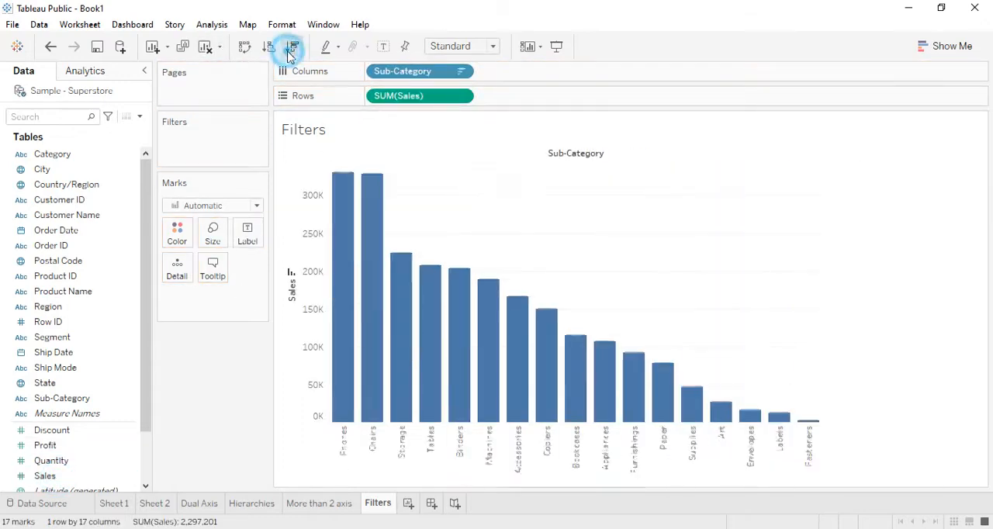
pyautogui.click(492, 46)
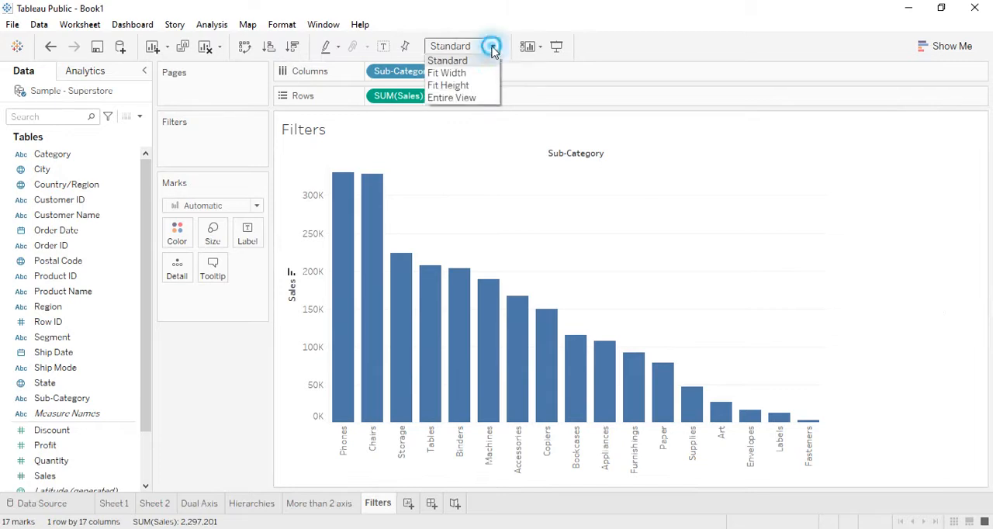
pyautogui.click(457, 98)
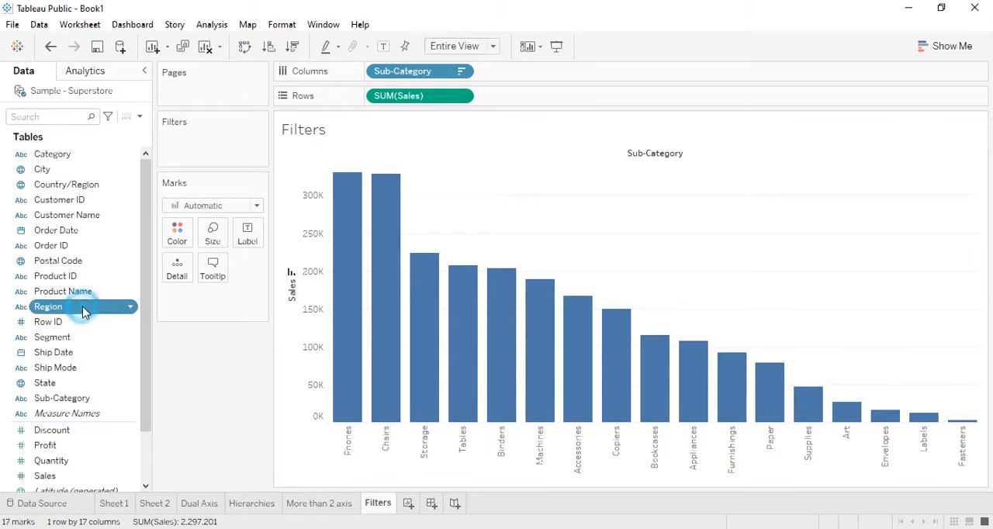
# - Color the sales bars by Region and inspect the regional segments of the Phones bar
pyautogui.moveTo(84, 312); pyautogui.dragTo(177, 232)
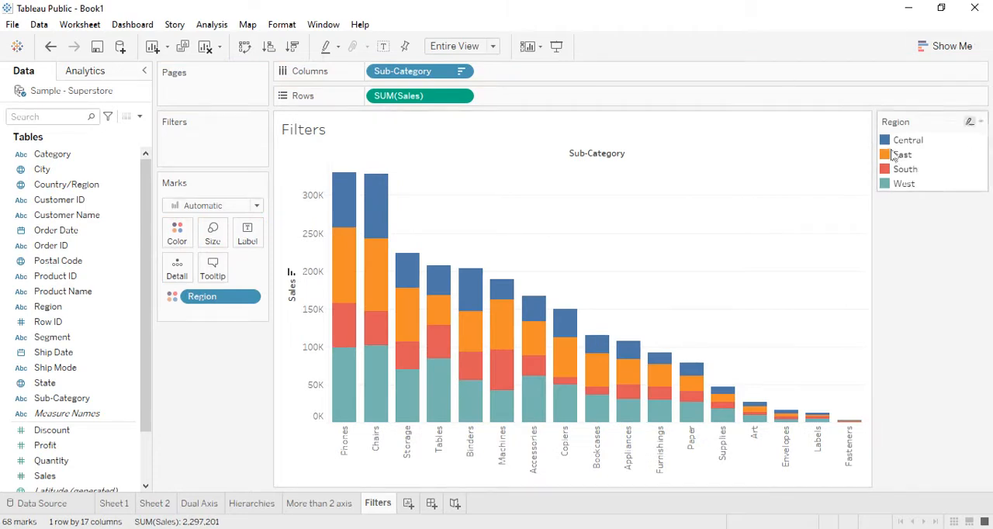
pyautogui.moveTo(336, 215)
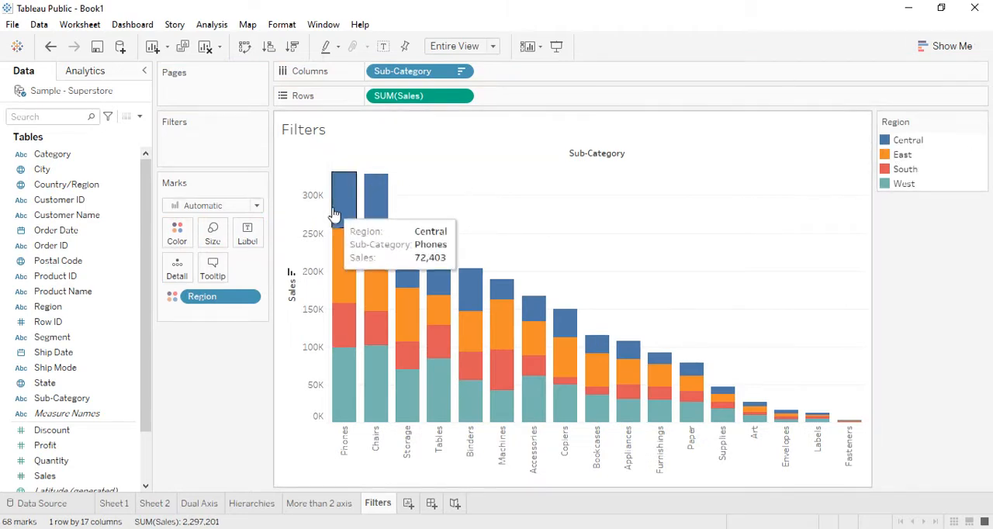
pyautogui.moveTo(346, 332)
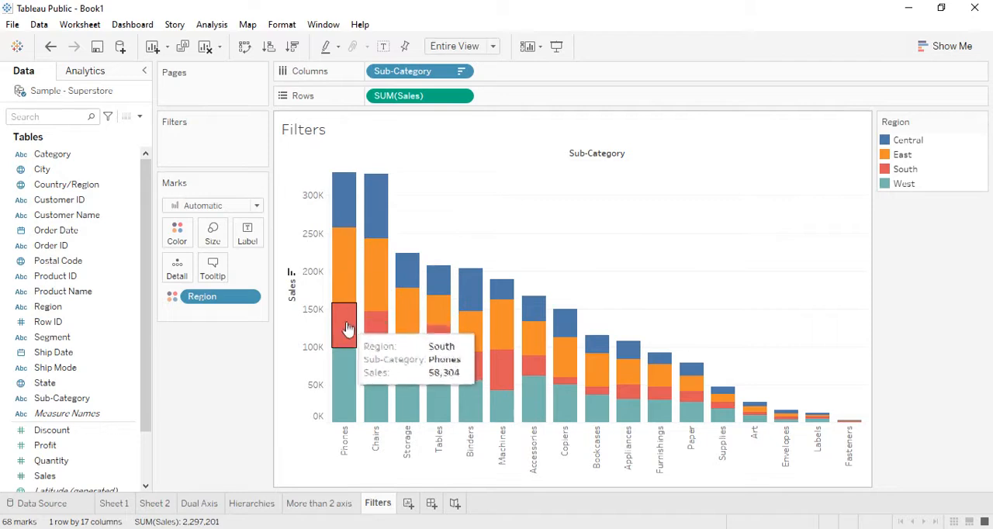
pyautogui.moveTo(348, 381)
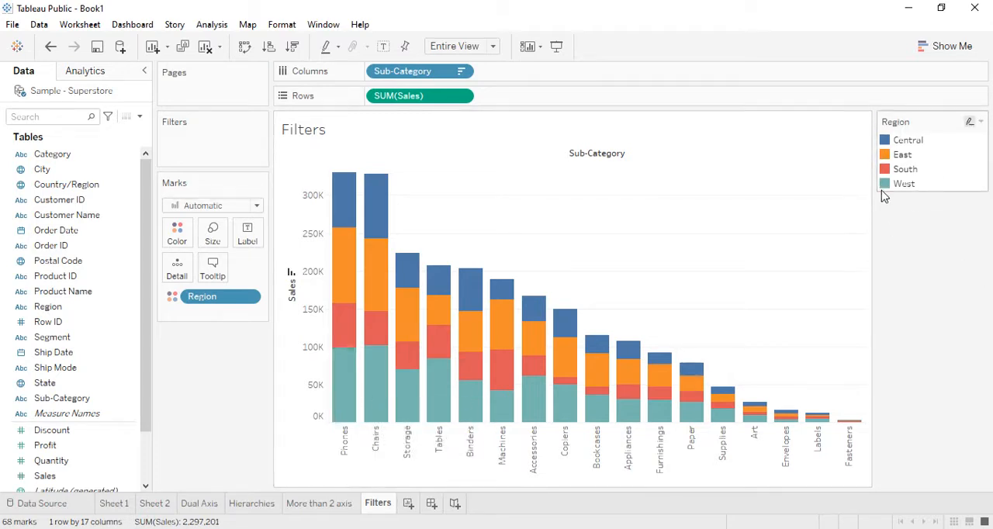
# - Narrow the Region legend to give the chart more width, leaving no bar segment selected
pyautogui.moveTo(883, 189); pyautogui.dragTo(901, 194)
pyautogui.click(900, 247)
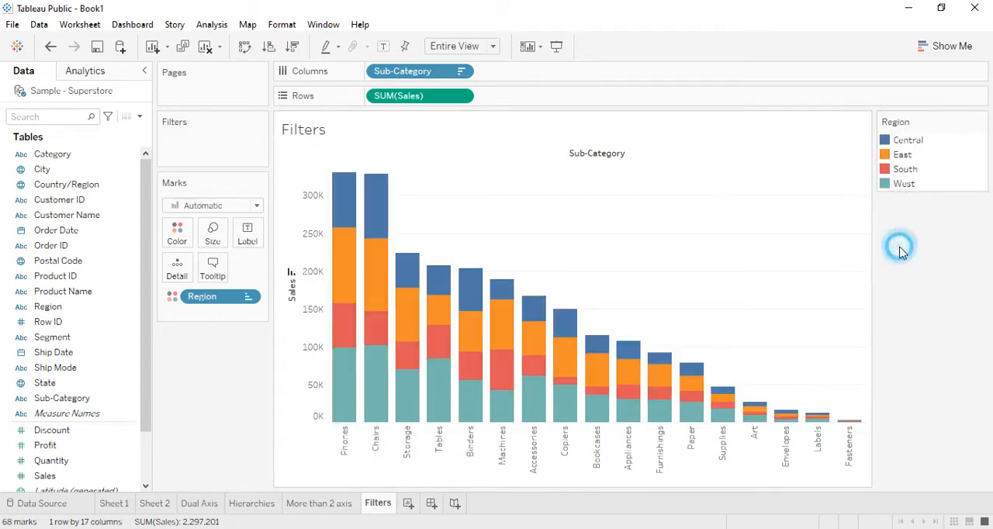
pyautogui.moveTo(875, 159); pyautogui.dragTo(915, 159)
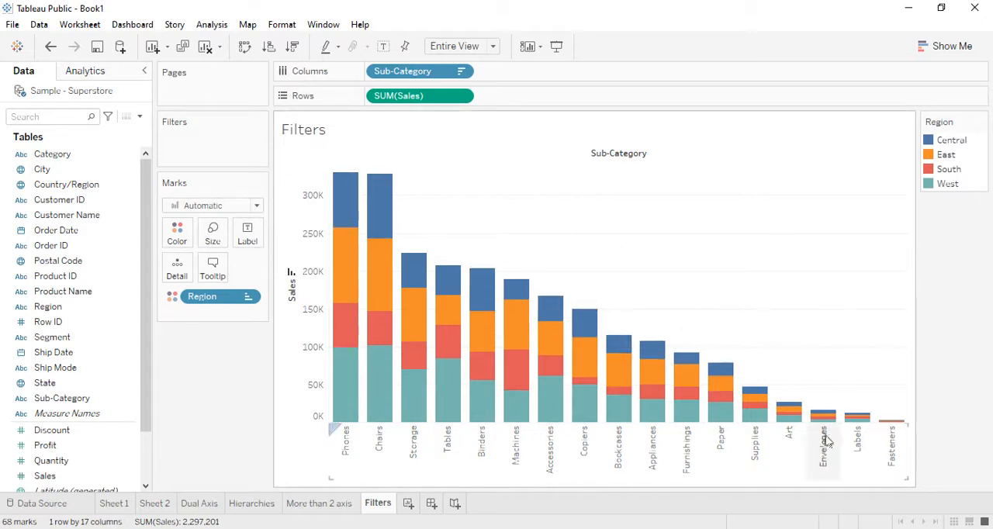
pyautogui.moveTo(865, 417)
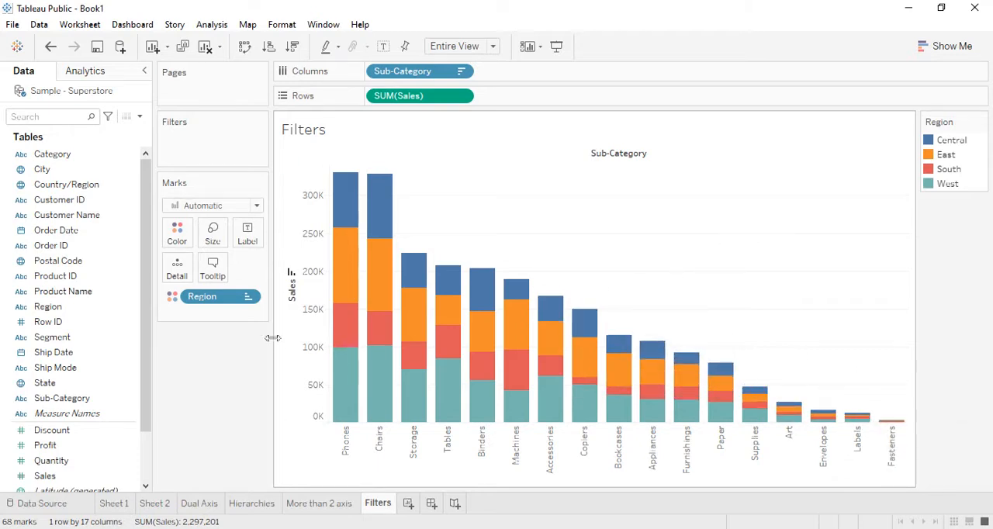
pyautogui.click(346, 287)
pyautogui.click(694, 268)
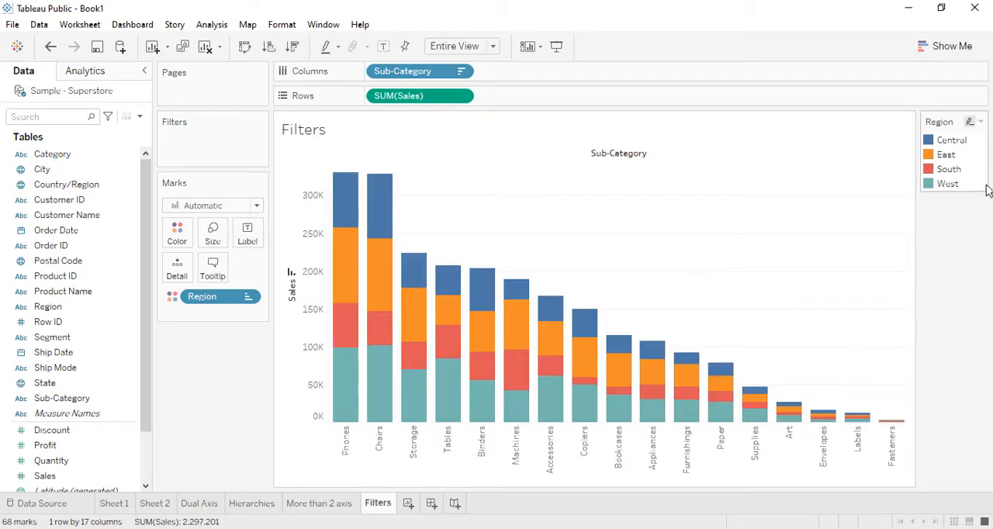
# - Filter the chart to the East region through the Region legend, undo that filter and clear the East highlight
pyautogui.click(945, 154)
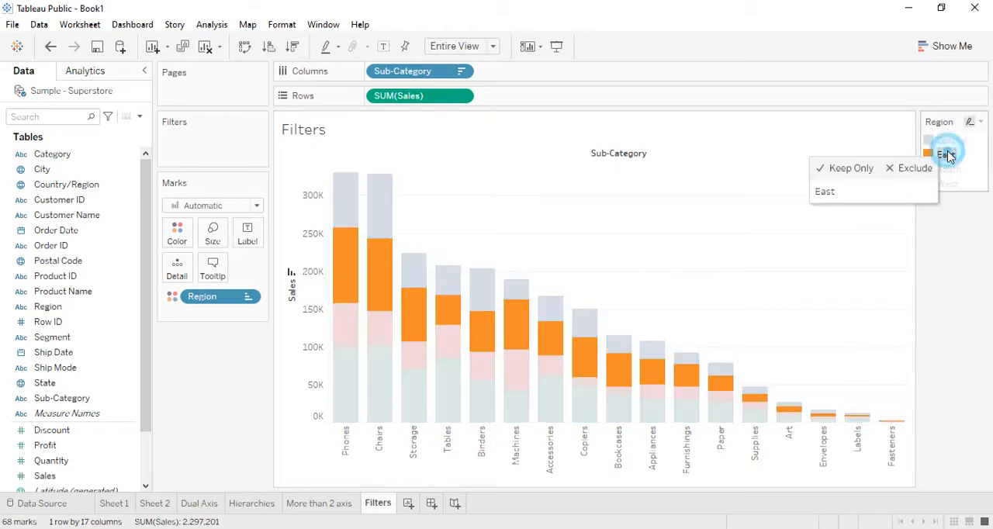
pyautogui.click(862, 169)
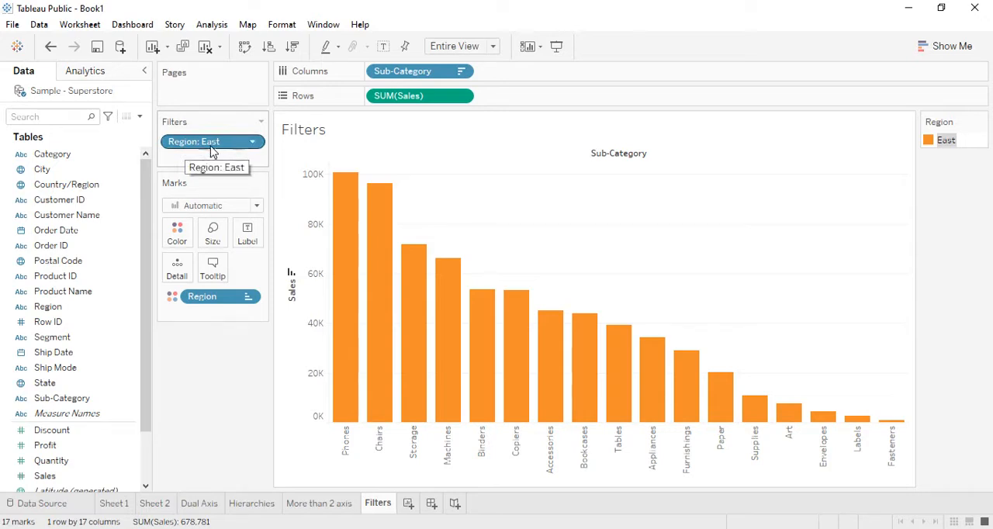
pyautogui.hotkey('ctrl', 'z')
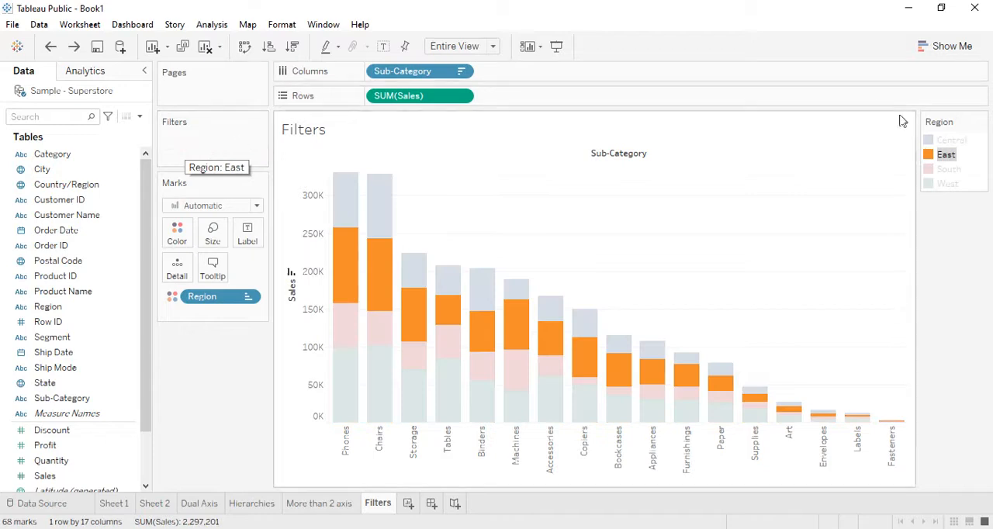
pyautogui.rightClick(948, 154)
pyautogui.click(769, 182)
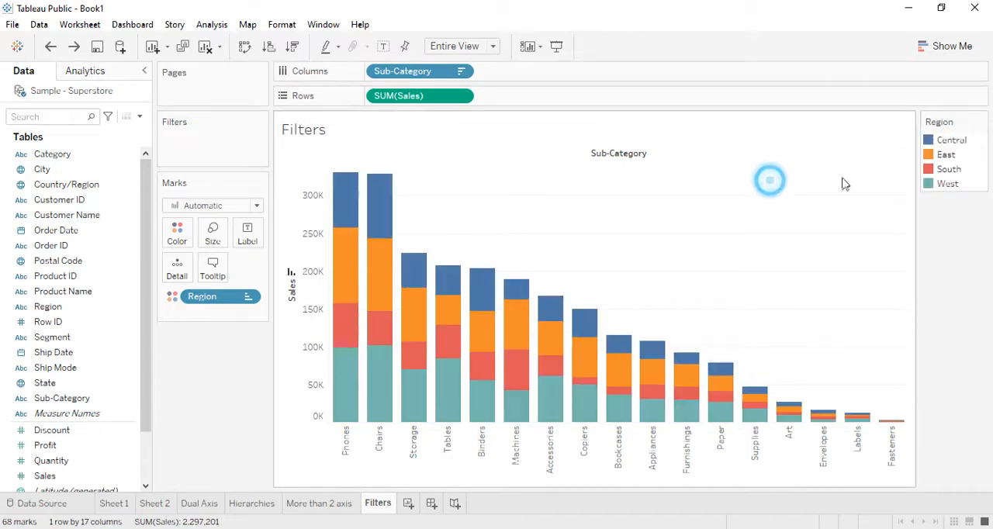
# - Keep only East through the Region legend again and remove the resulting Region filter from the Filters shelf
pyautogui.click(943, 154)
pyautogui.click(846, 169)
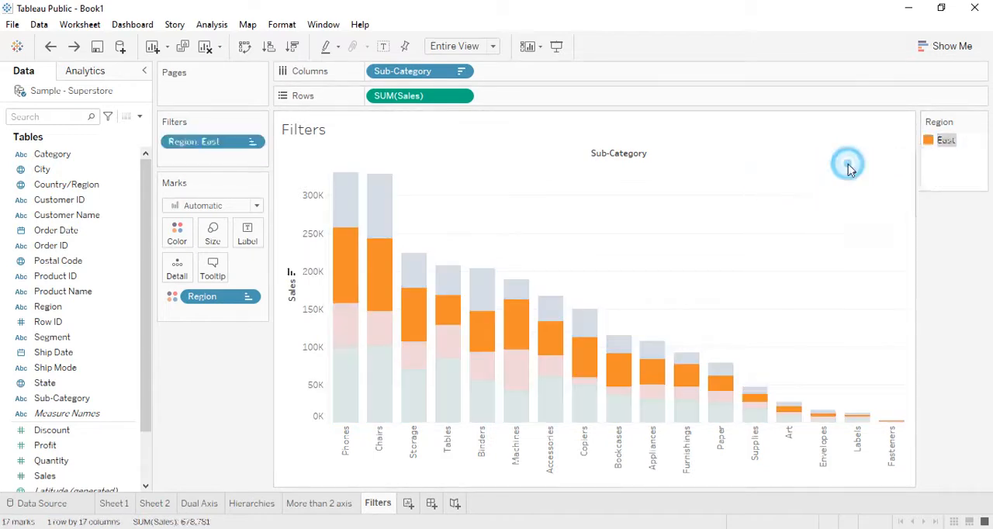
pyautogui.moveTo(209, 142); pyautogui.dragTo(219, 405)
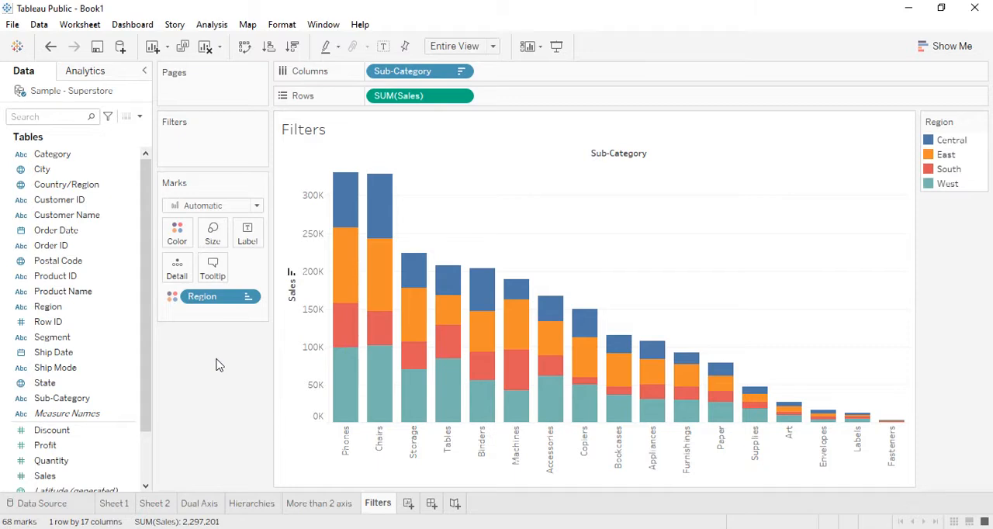
# - Add Region to the Filters shelf with East and South unchecked, keeping only Central and West
pyautogui.moveTo(64, 314); pyautogui.dragTo(195, 147)
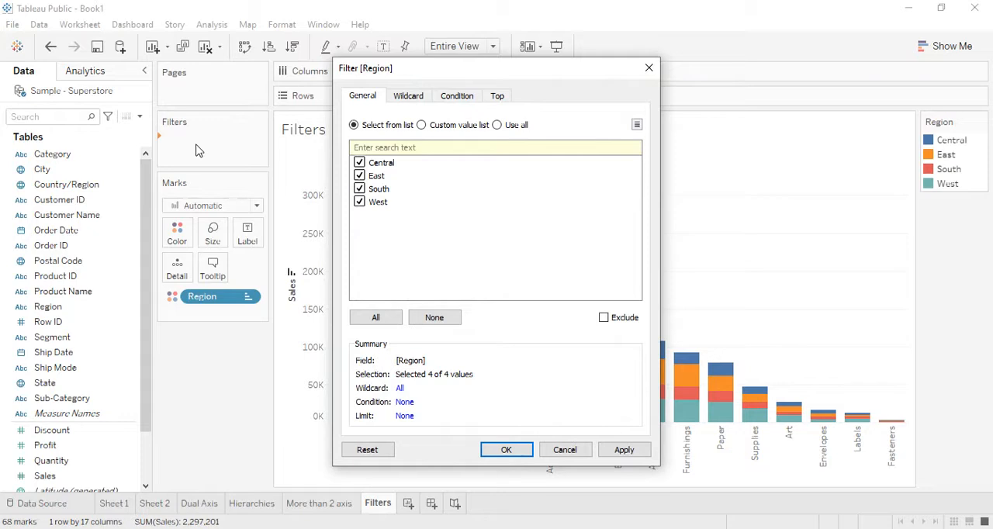
pyautogui.moveTo(461, 67); pyautogui.dragTo(663, 75)
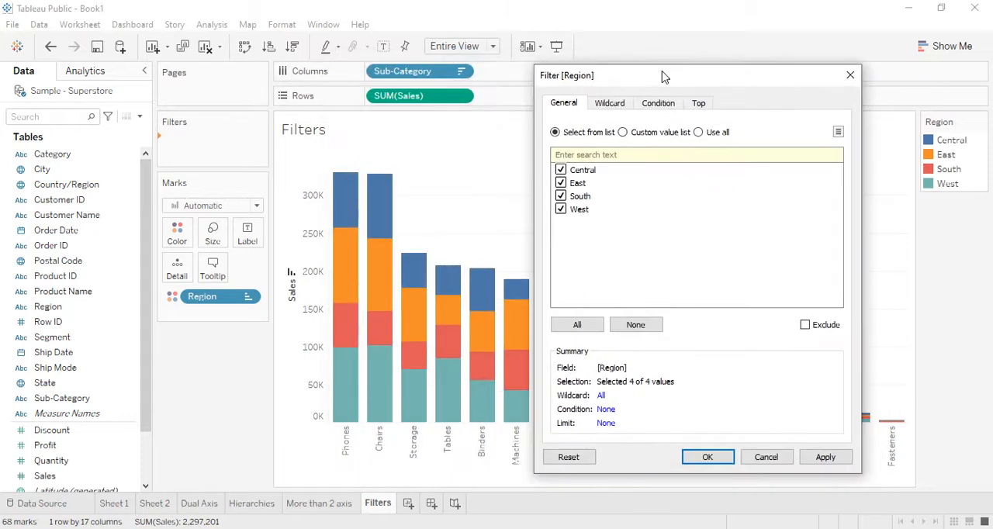
pyautogui.click(560, 170)
pyautogui.click(560, 183)
pyautogui.click(560, 196)
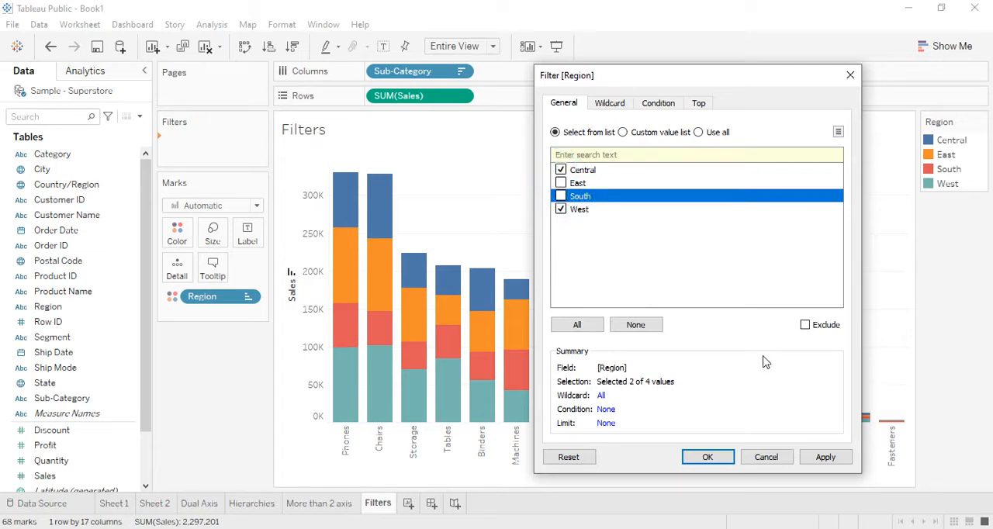
pyautogui.click(816, 463)
pyautogui.click(708, 460)
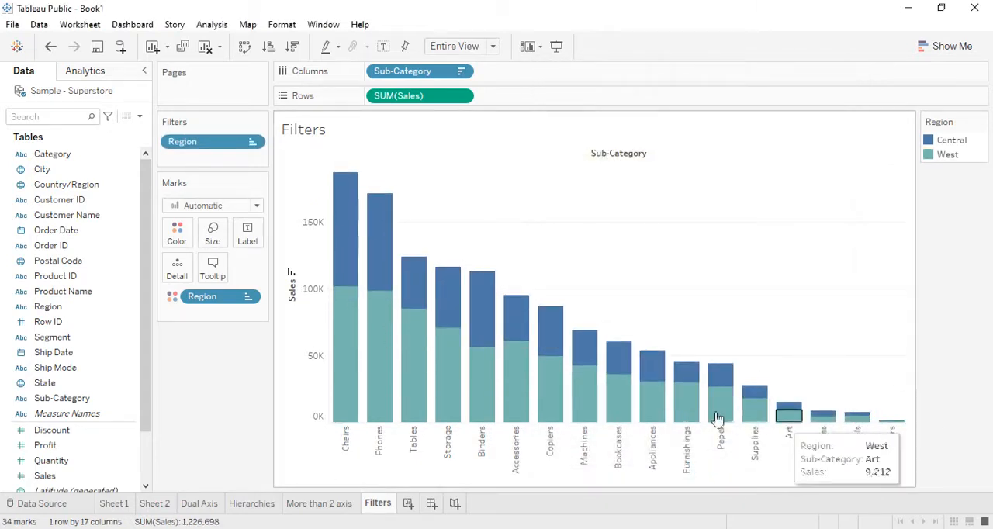
# - Review which regions are checked in the Region filter's settings and close the dialog
pyautogui.moveTo(344, 365)
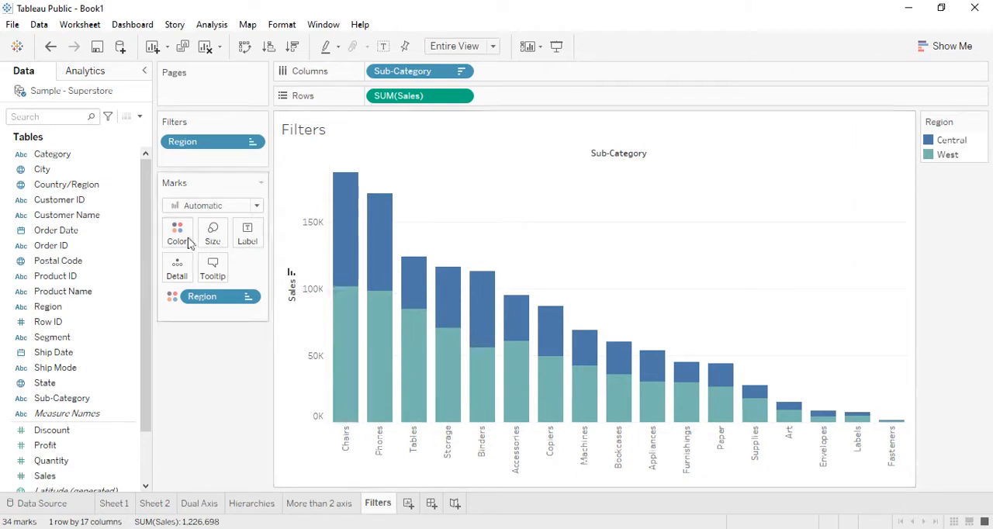
pyautogui.rightClick(223, 142)
pyautogui.click(237, 153)
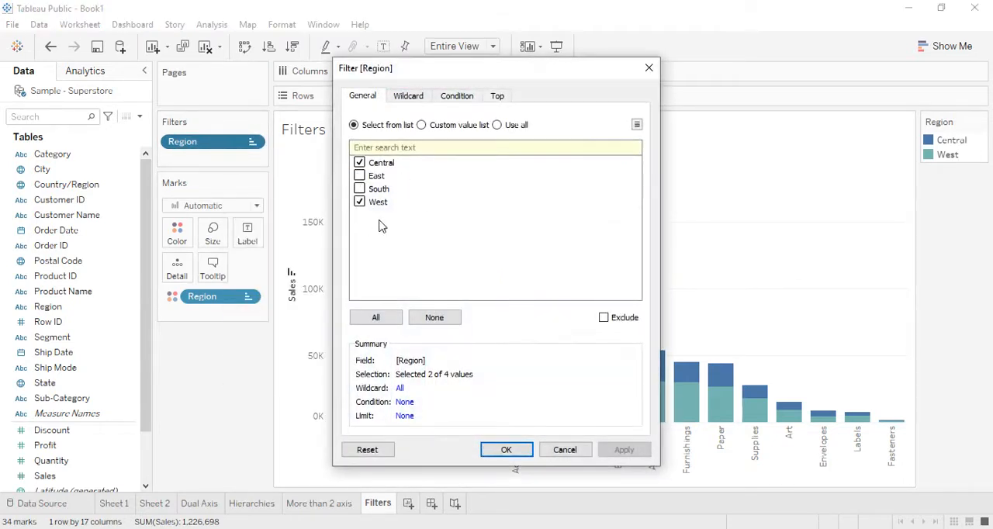
pyautogui.click(649, 69)
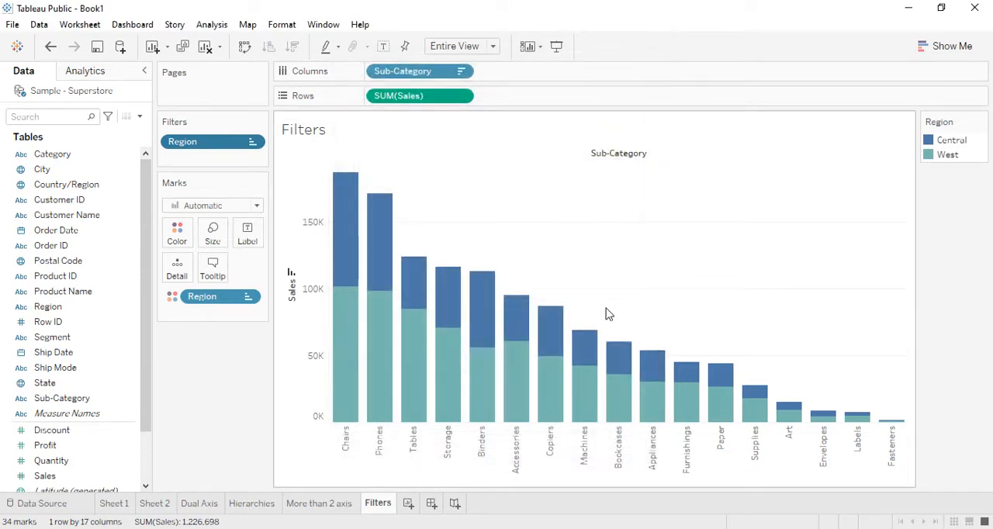
# - Show the Region filter as a card beside the chart and widen the area that holds it
pyautogui.click(248, 148)
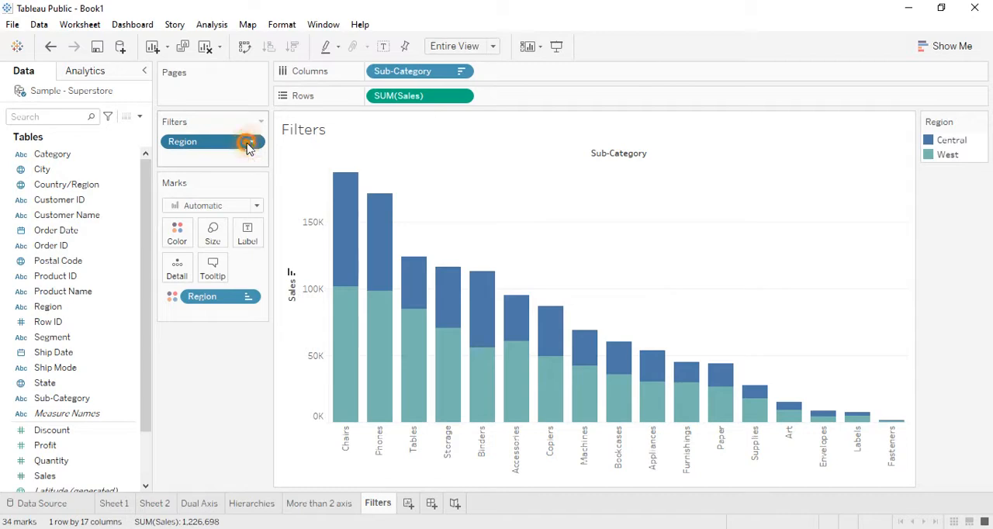
pyautogui.click(304, 174)
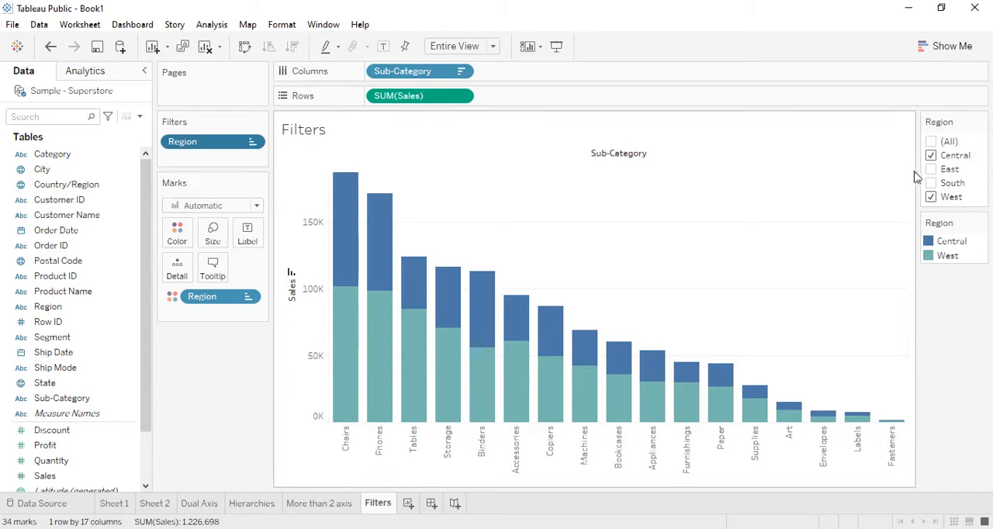
pyautogui.moveTo(916, 246); pyautogui.dragTo(869, 249)
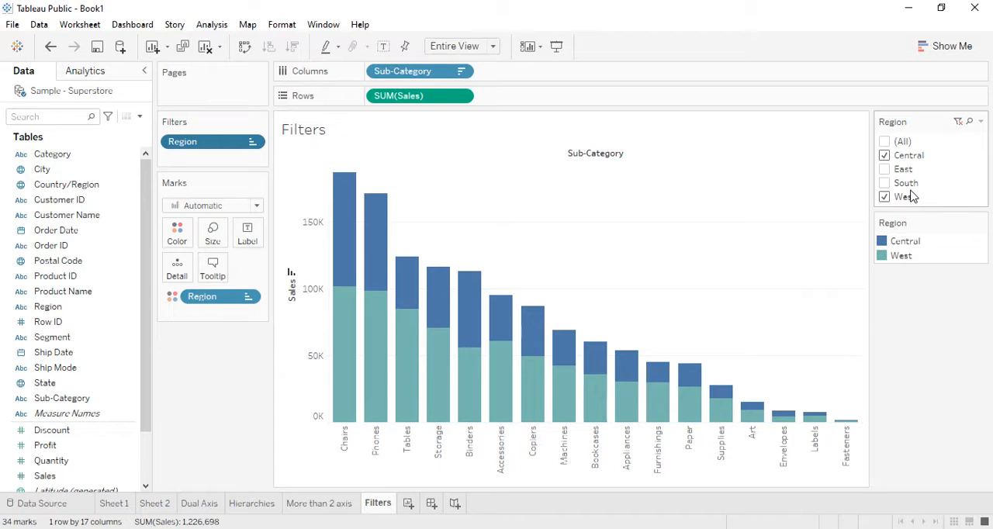
# - Check and clear all regions in the Region filter card, leaving only South and Central checked
pyautogui.click(884, 141)
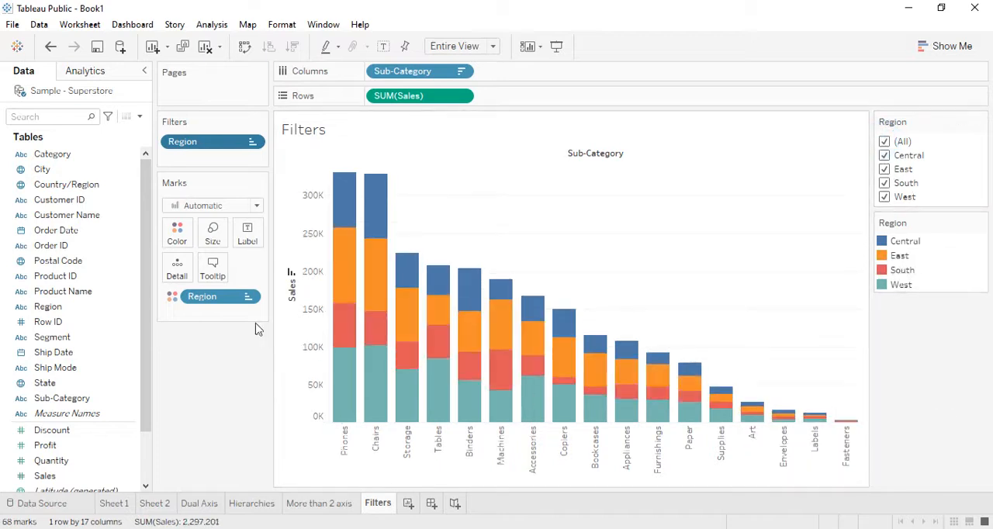
pyautogui.click(884, 141)
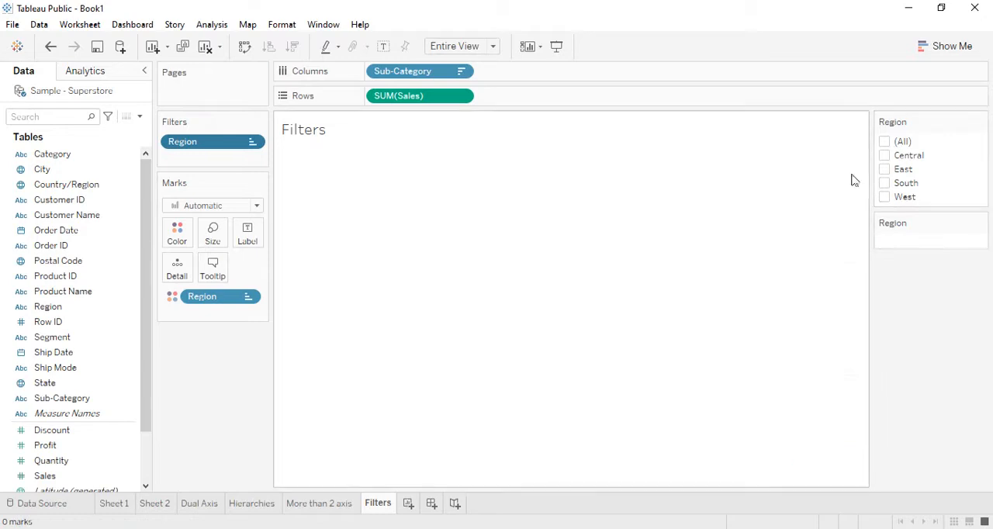
pyautogui.click(885, 183)
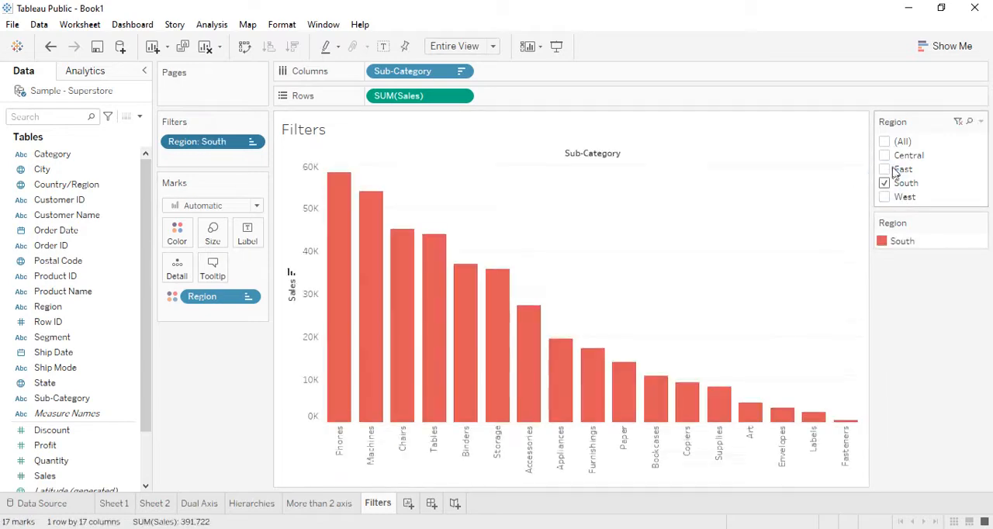
pyautogui.click(886, 155)
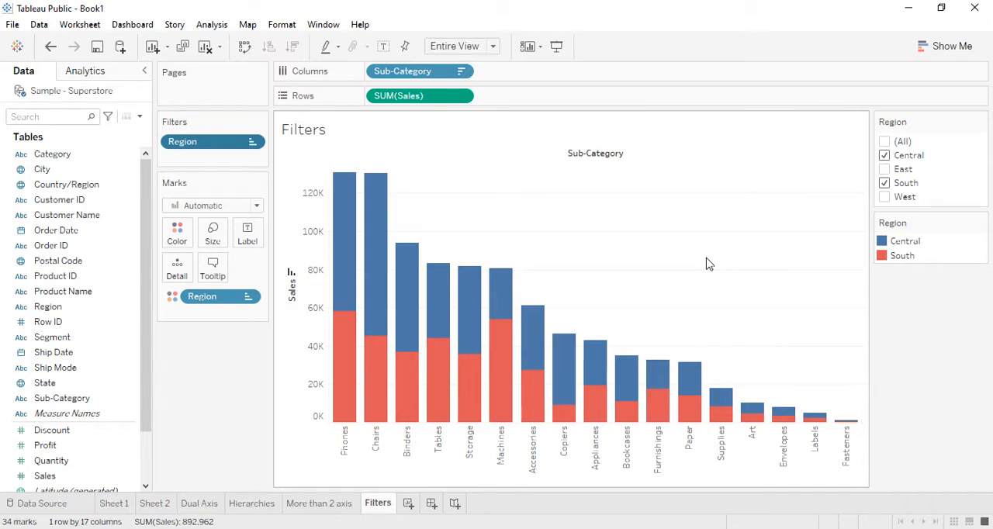
# - Create a new worksheet with a bar chart of Sales by Sub-Category, sorted in descending order
pyautogui.click(408, 503)
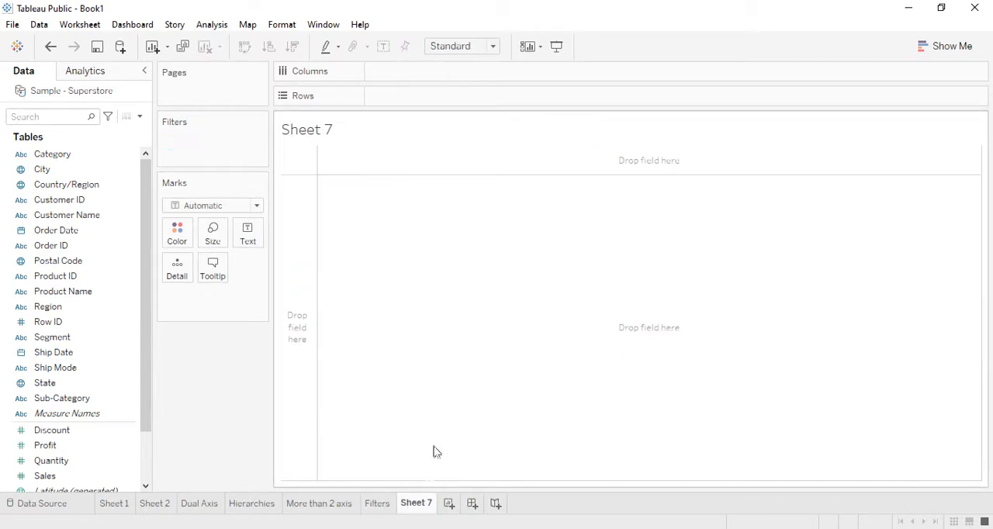
pyautogui.moveTo(76, 400); pyautogui.dragTo(415, 80)
pyautogui.moveTo(45, 475); pyautogui.dragTo(399, 95)
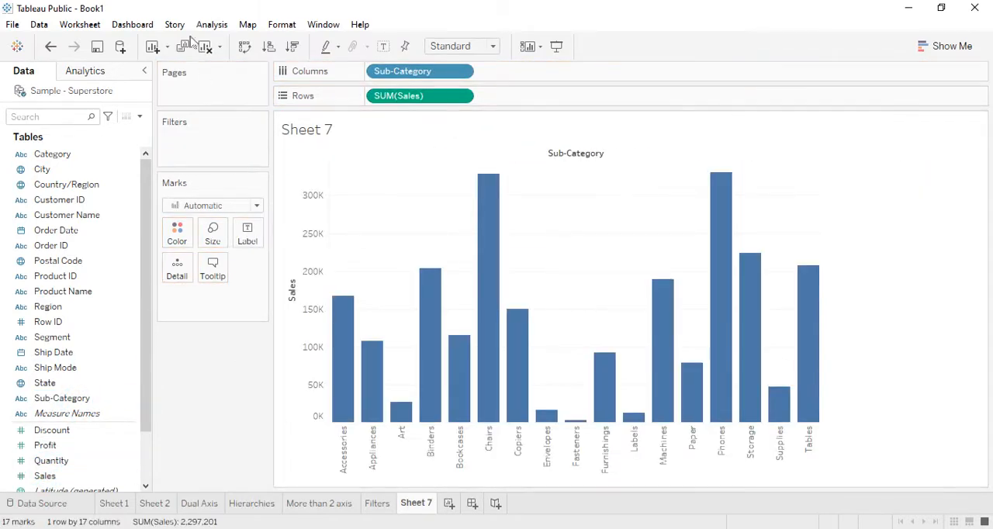
pyautogui.click(293, 46)
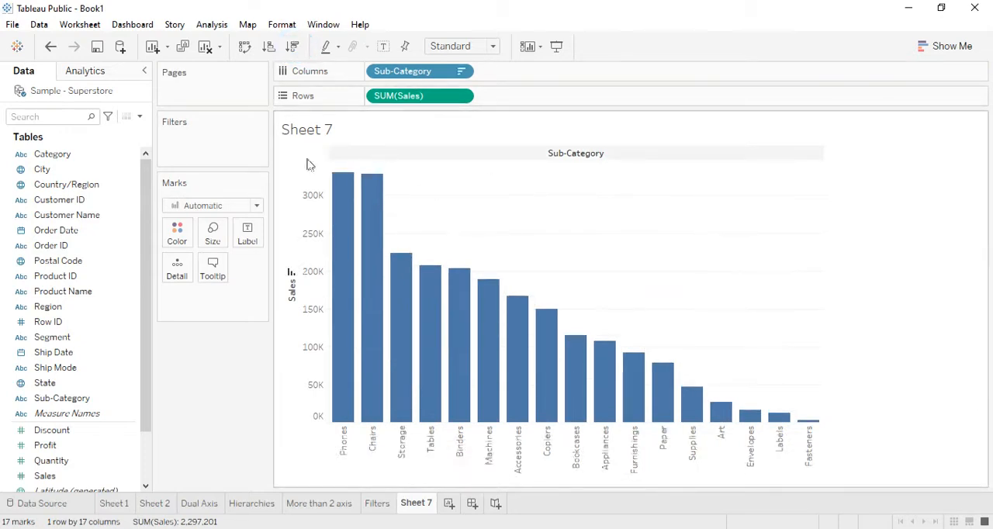
pyautogui.click(54, 478)
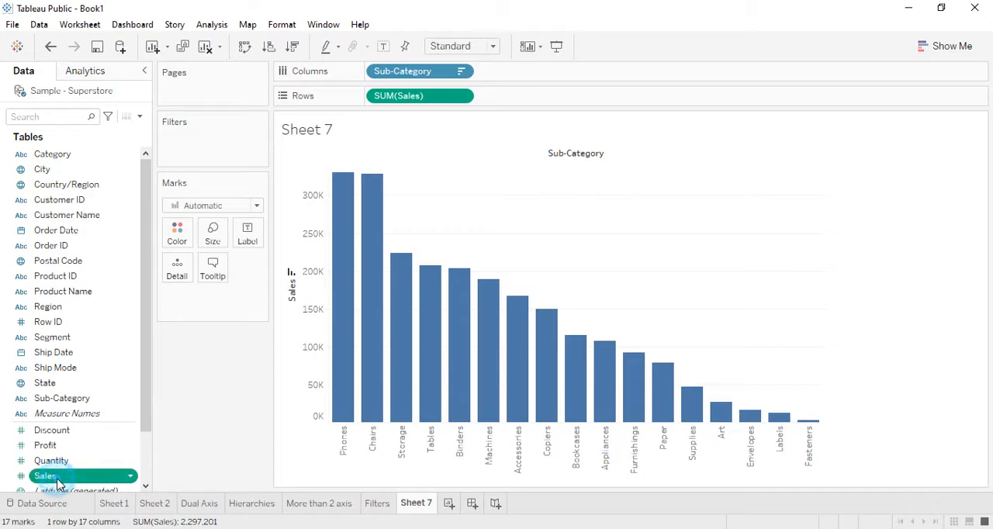
pyautogui.scroll(-2, 59, 481)
pyautogui.keyDown('ctrl'); pyautogui.click(51, 400); pyautogui.keyUp('ctrl')
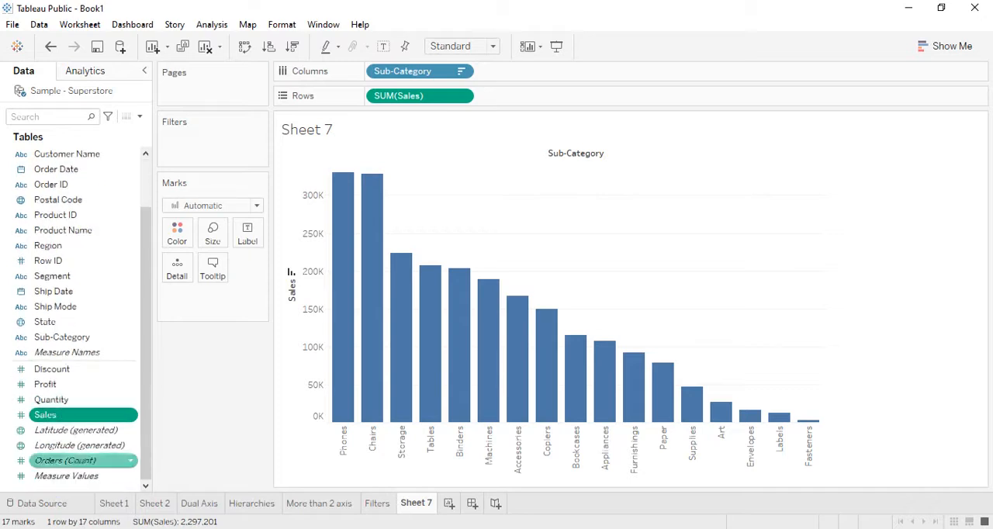
pyautogui.click(376, 503)
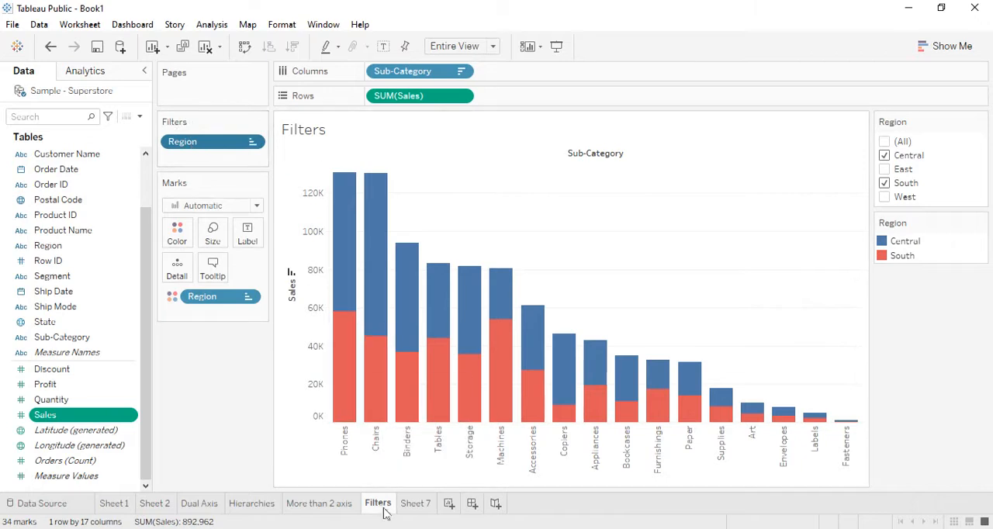
pyautogui.click(415, 504)
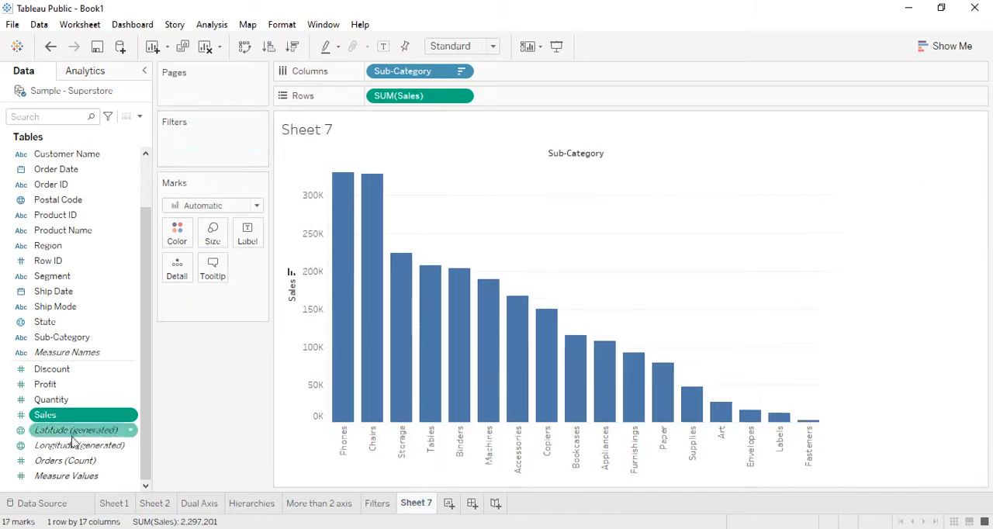
# - Add Sales to the Filters shelf of Sheet 7, filtering on its Sum, with the range dialog moved off the chart
pyautogui.moveTo(54, 419); pyautogui.dragTo(206, 144)
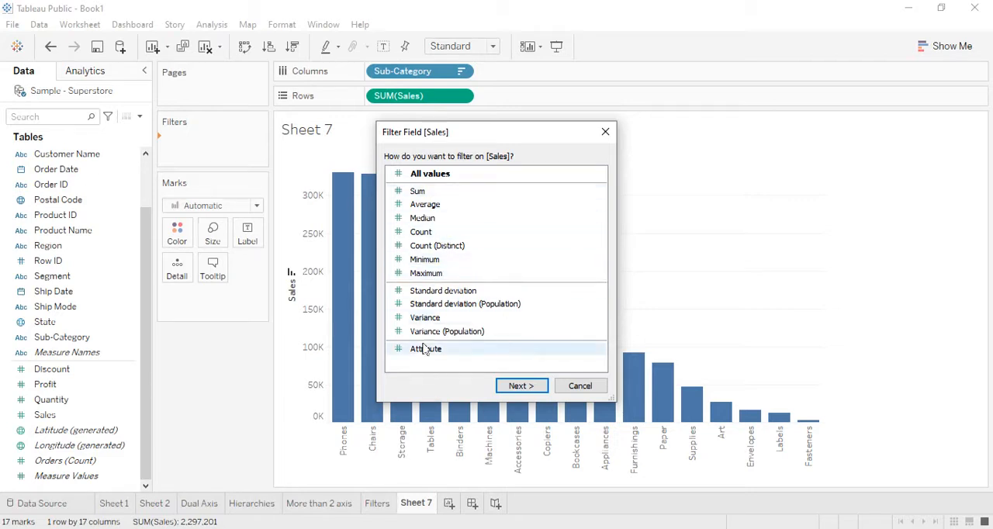
pyautogui.click(417, 192)
pyautogui.click(525, 394)
pyautogui.moveTo(446, 152); pyautogui.dragTo(695, 182)
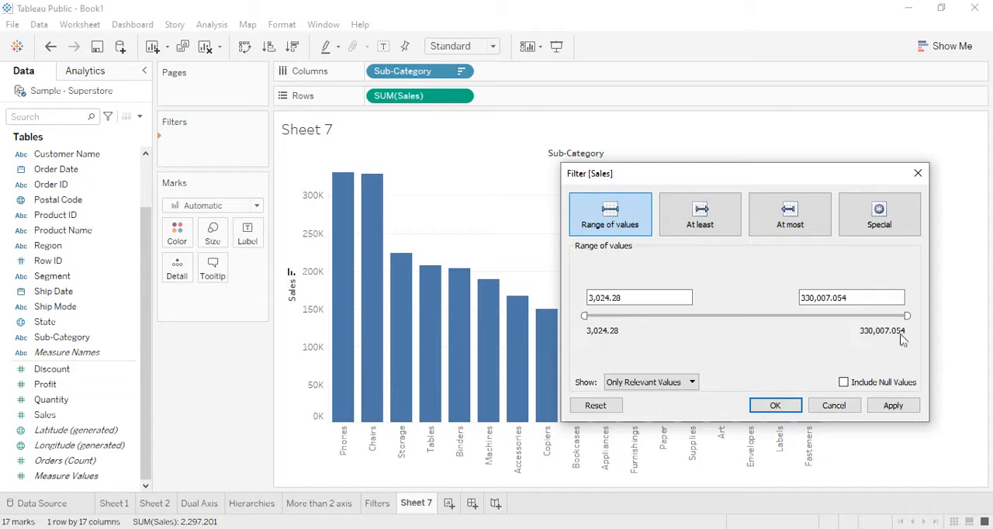
# - Try a Sales filter range of 117,018 to 189,014 and change its minimum to 500
pyautogui.moveTo(585, 318); pyautogui.dragTo(694, 315)
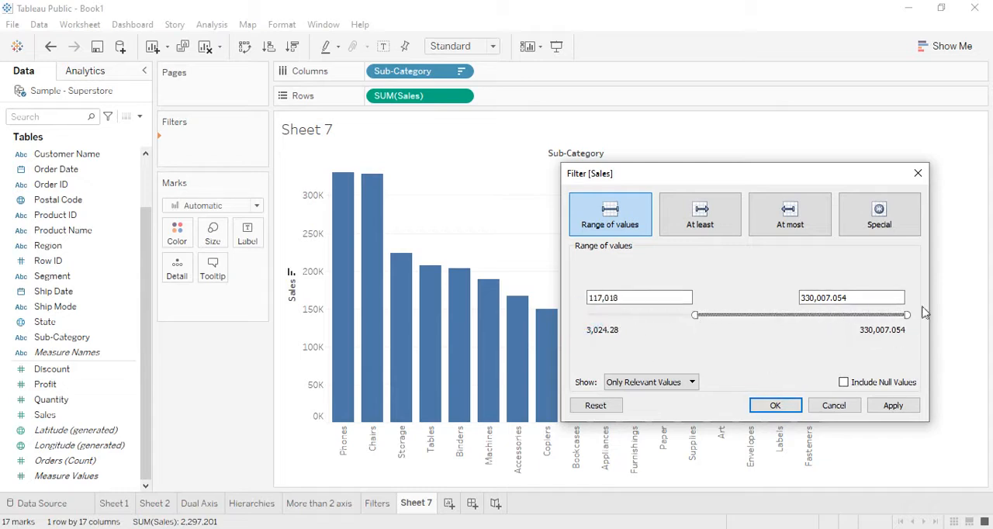
pyautogui.moveTo(907, 314); pyautogui.dragTo(770, 315)
pyautogui.click(636, 298)
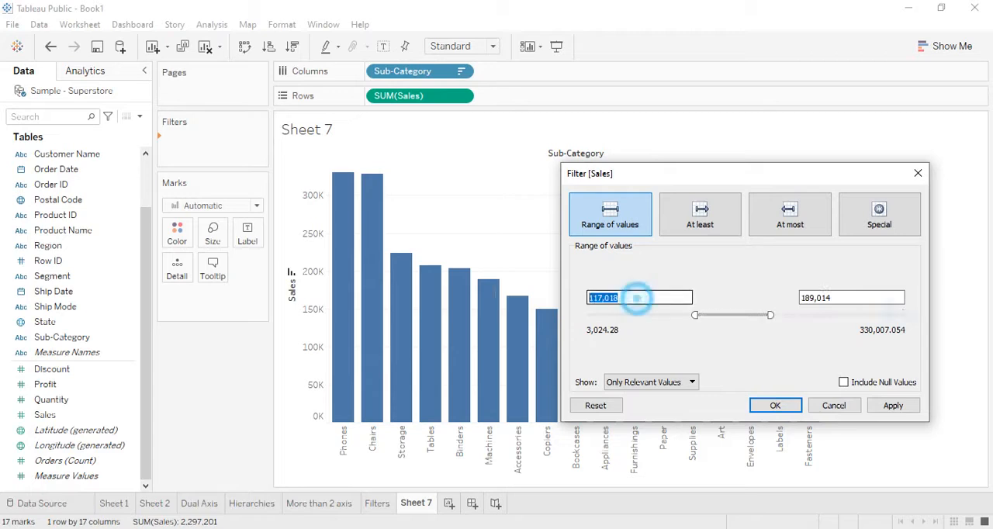
pyautogui.write('500')
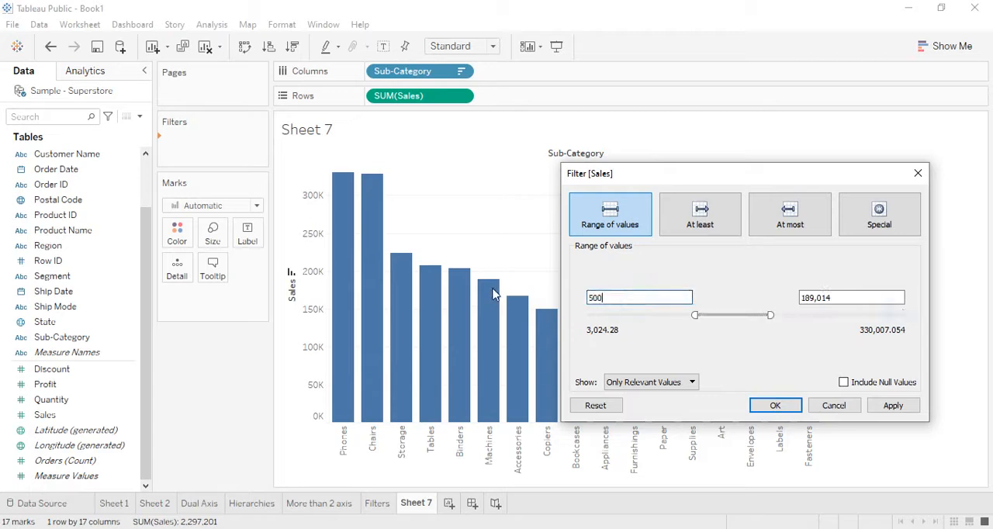
pyautogui.click(858, 297)
pyautogui.moveTo(858, 297); pyautogui.dragTo(787, 298)
# - Set the minimum of the Sales filter range to 50,000
pyautogui.moveTo(638, 297); pyautogui.dragTo(548, 311)
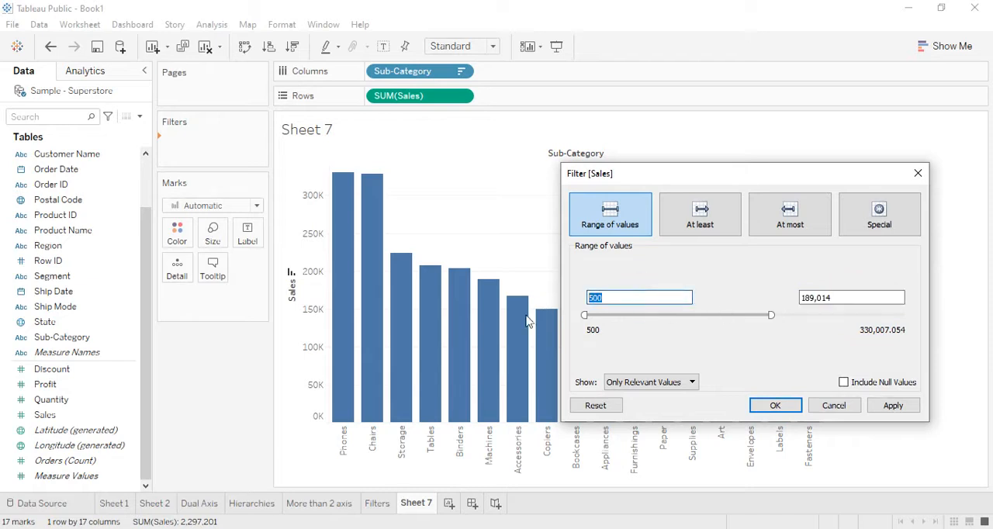
pyautogui.write('5000')
pyautogui.click(854, 297)
pyautogui.click(850, 298)
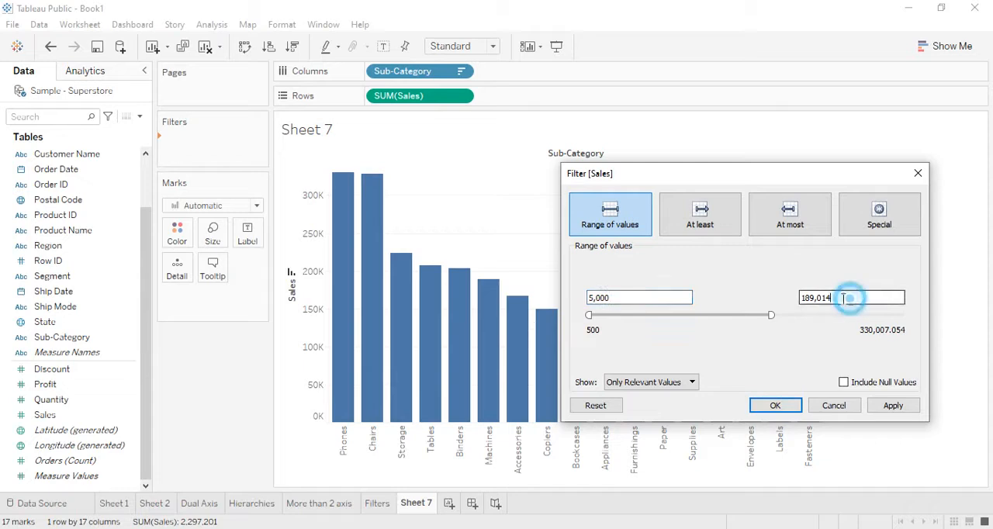
pyautogui.click(617, 297)
pyautogui.write('0')
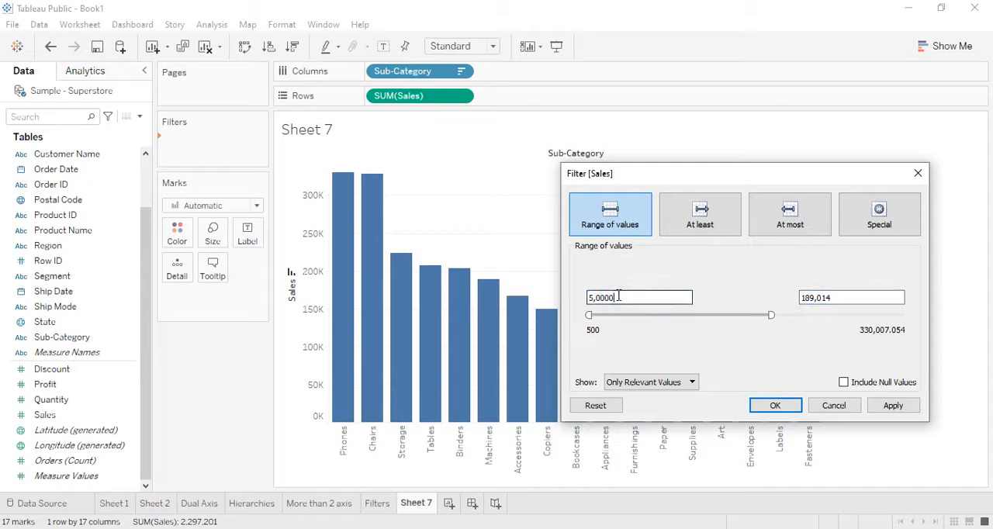
# - Set the maximum of the Sales filter range to 80,000 and apply the filter to the chart
pyautogui.click(818, 297)
pyautogui.click(842, 297)
pyautogui.moveTo(846, 296); pyautogui.dragTo(781, 284)
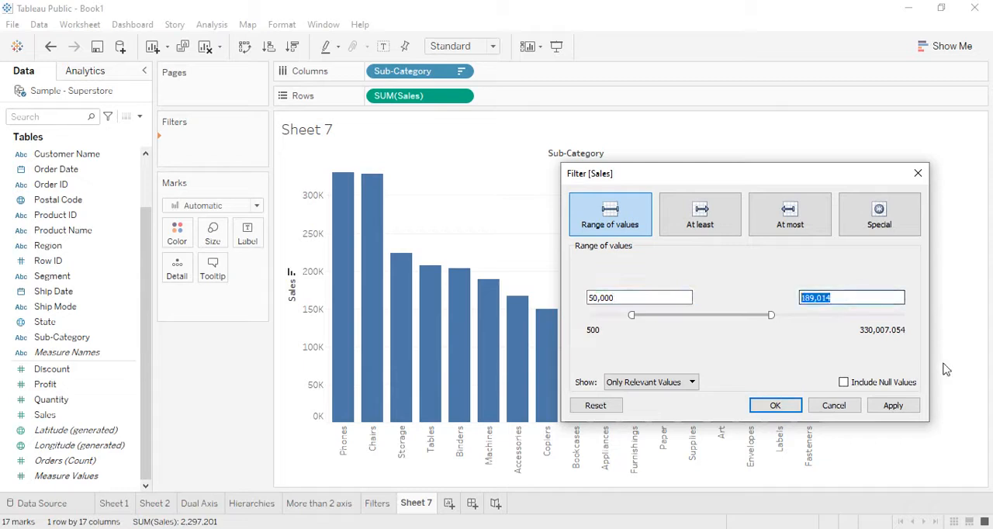
pyautogui.write('80000')
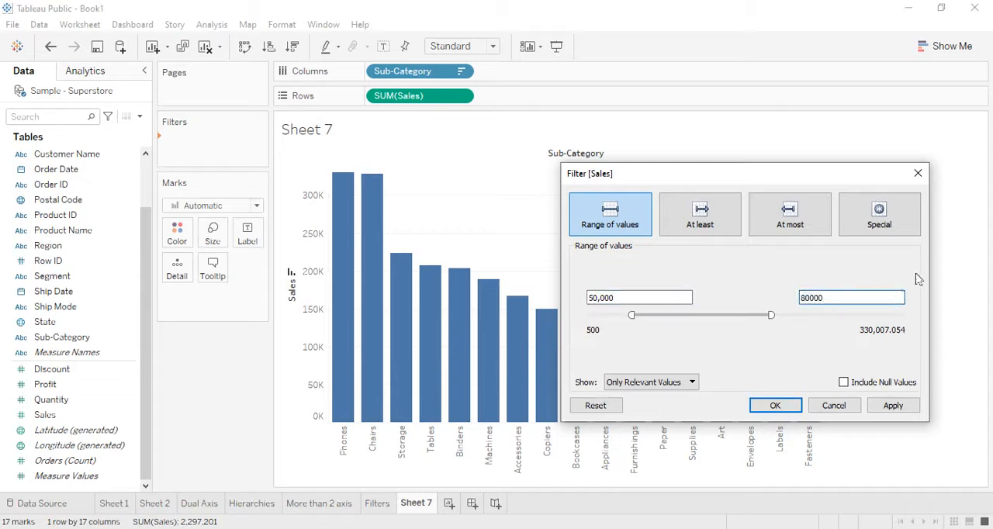
pyautogui.click(793, 349)
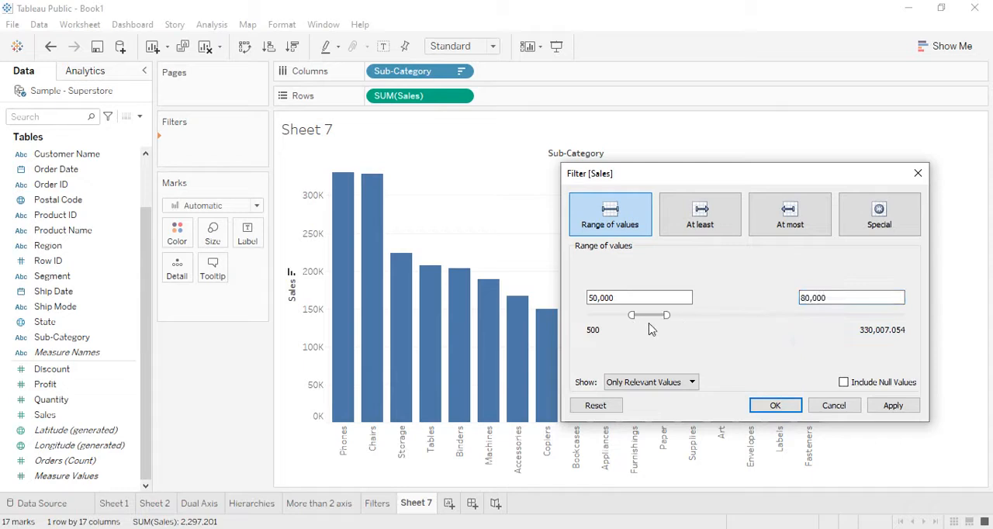
pyautogui.click(777, 411)
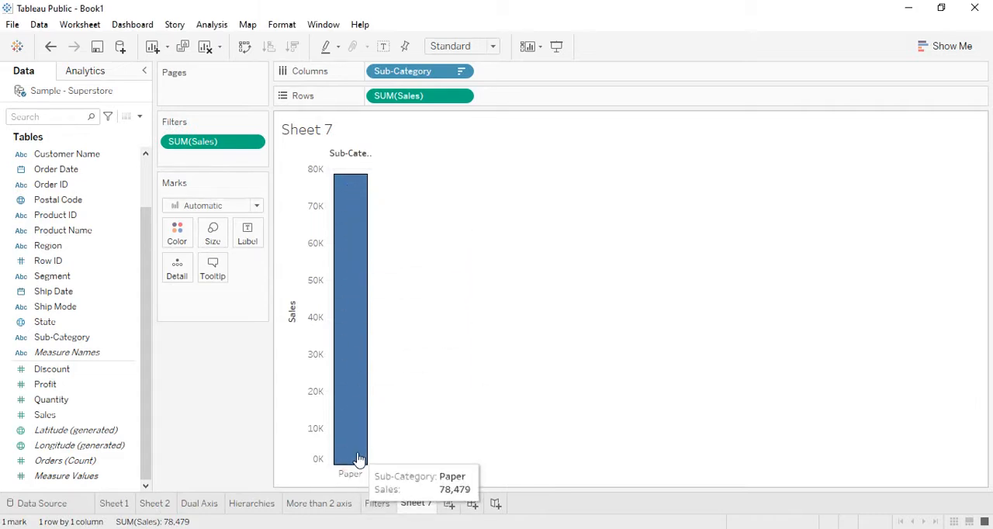
# - Raise the Sales filter's maximum to about 165,016 and fit the chart to Entire View
pyautogui.rightClick(248, 141)
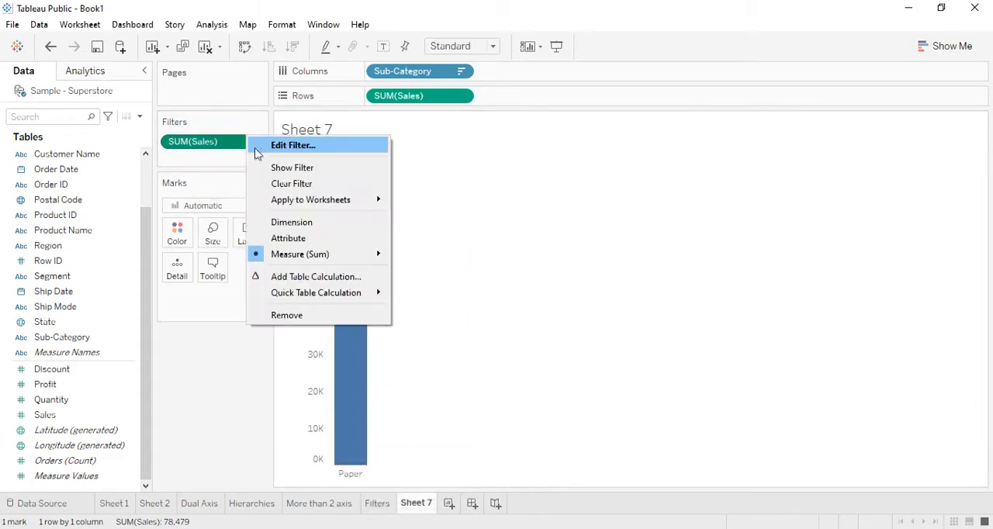
pyautogui.click(256, 148)
pyautogui.moveTo(416, 286); pyautogui.dragTo(498, 285)
pyautogui.click(541, 378)
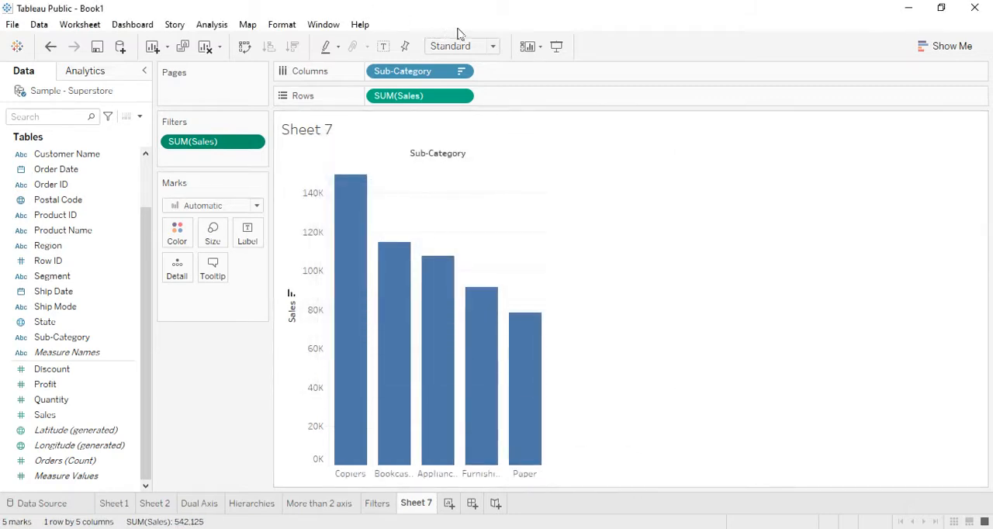
pyautogui.click(492, 47)
pyautogui.click(483, 96)
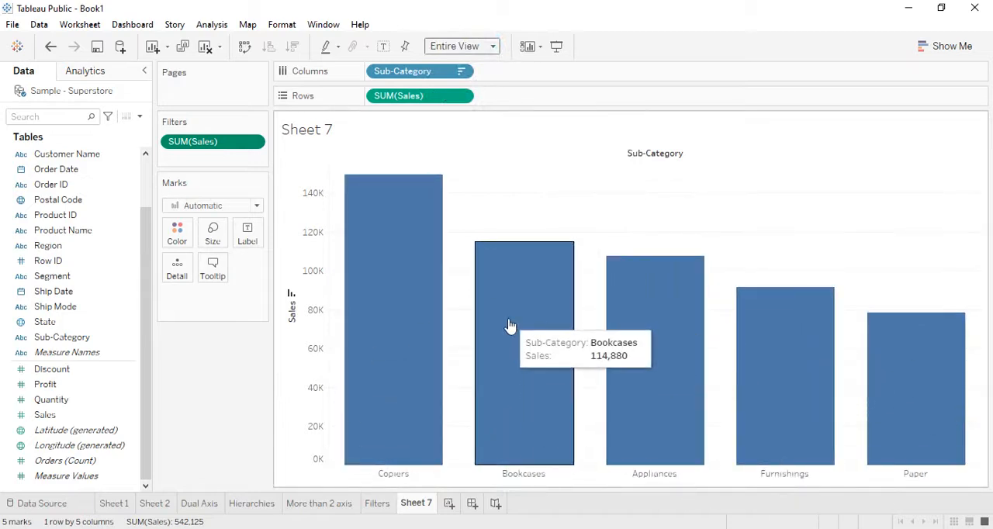
# - Show the Sales filter as a slider card beside the chart and set its range to about 109,423 to 322,222
pyautogui.rightClick(206, 141)
pyautogui.click(250, 175)
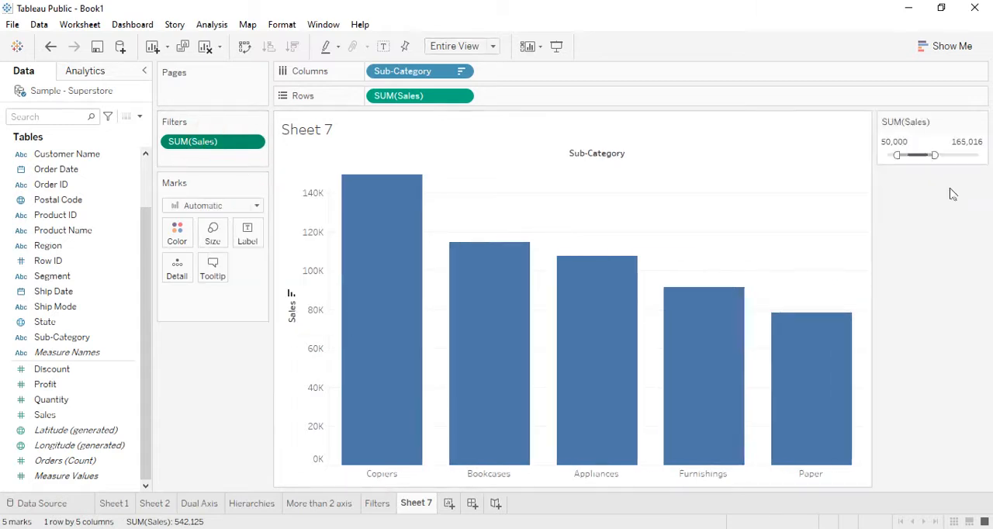
pyautogui.moveTo(935, 155); pyautogui.dragTo(959, 155)
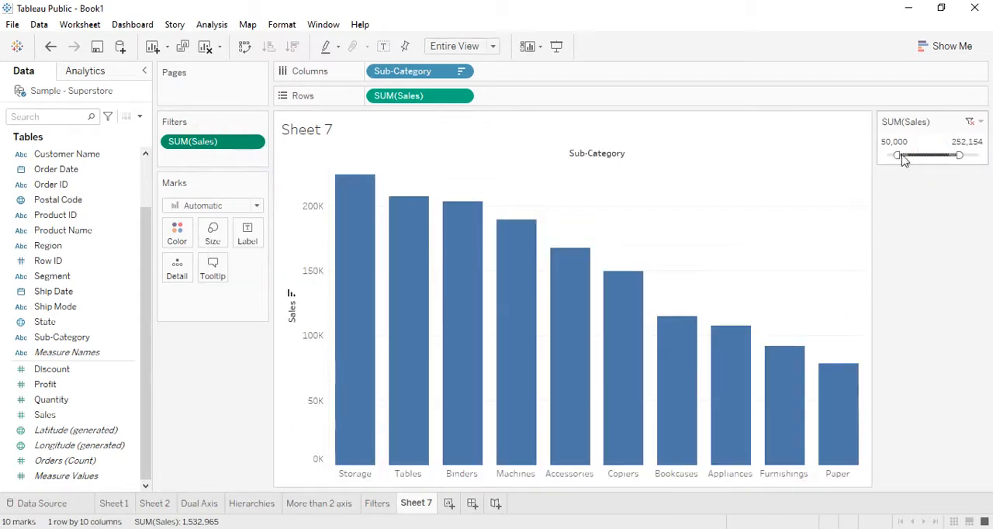
pyautogui.moveTo(899, 155); pyautogui.dragTo(979, 155)
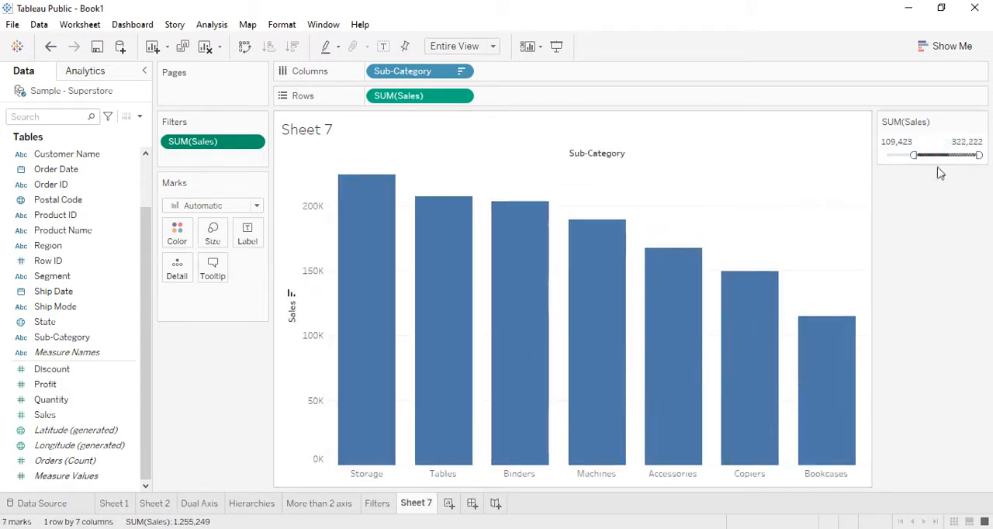
# - Widen the Sales filter's minimum to 3,024 and lower its maximum to about 189,872 on the slider card
pyautogui.moveTo(914, 155); pyautogui.dragTo(869, 148)
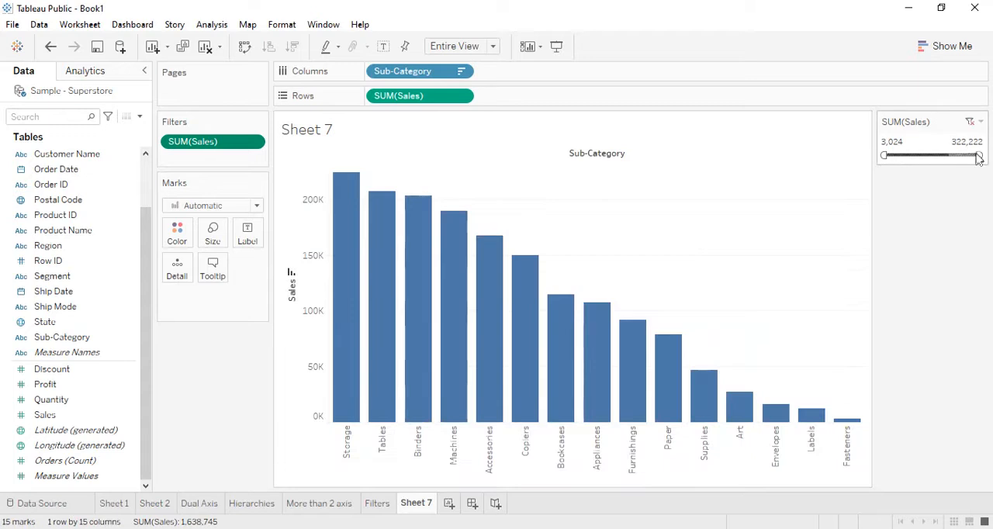
pyautogui.moveTo(979, 155); pyautogui.dragTo(942, 155)
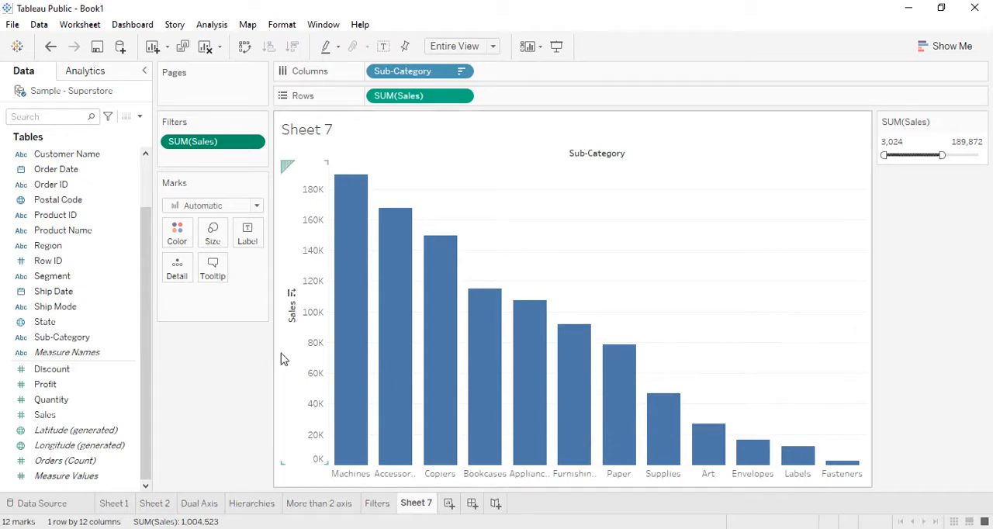
# - Try coloring the bars by Profit and remove that color encoding again
pyautogui.moveTo(43, 386); pyautogui.dragTo(179, 237)
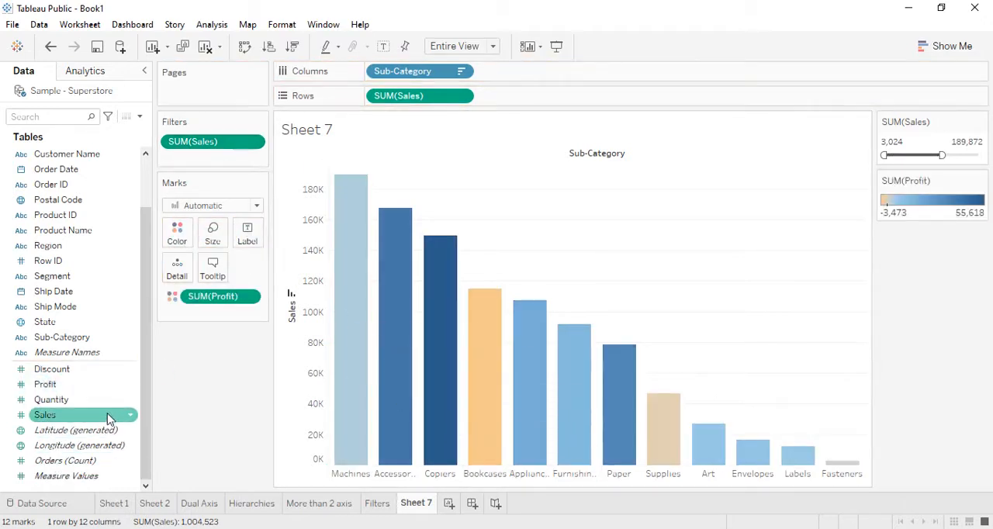
pyautogui.moveTo(533, 371)
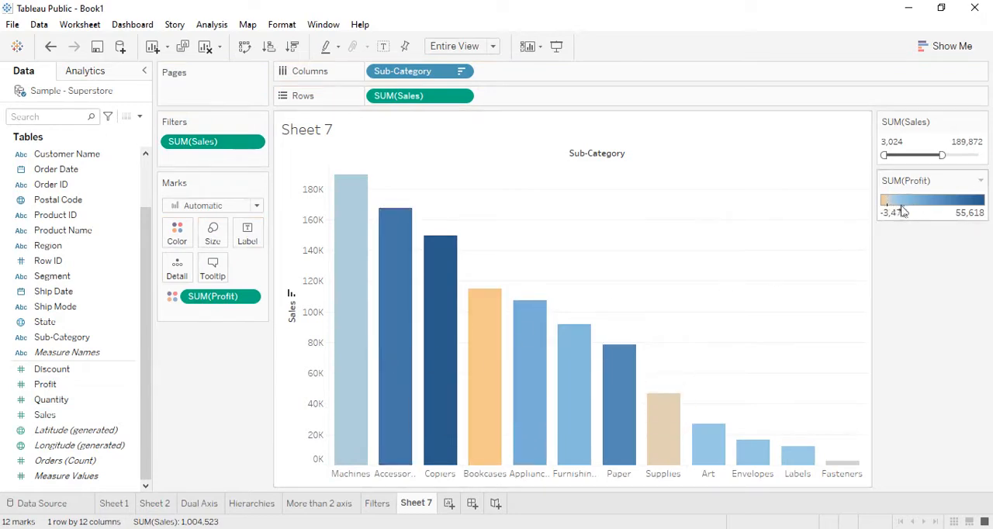
pyautogui.moveTo(208, 303); pyautogui.dragTo(109, 322)
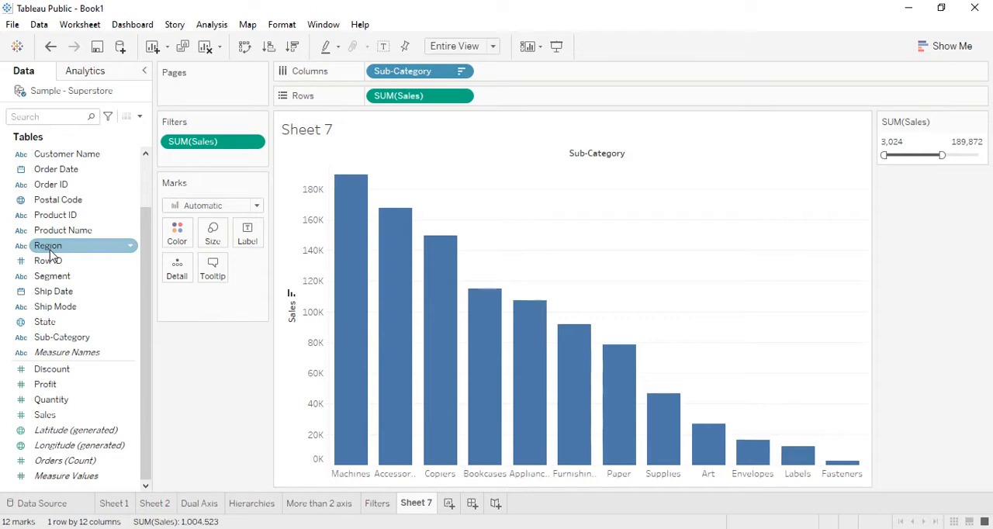
# - Try splitting the bars by Region color and remove Region from the marks again
pyautogui.moveTo(51, 256); pyautogui.dragTo(177, 231)
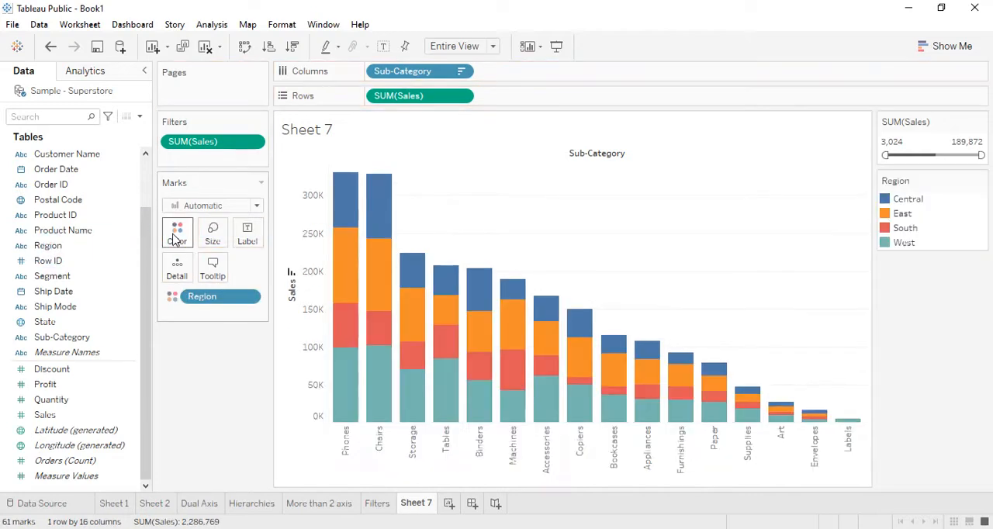
pyautogui.moveTo(349, 237)
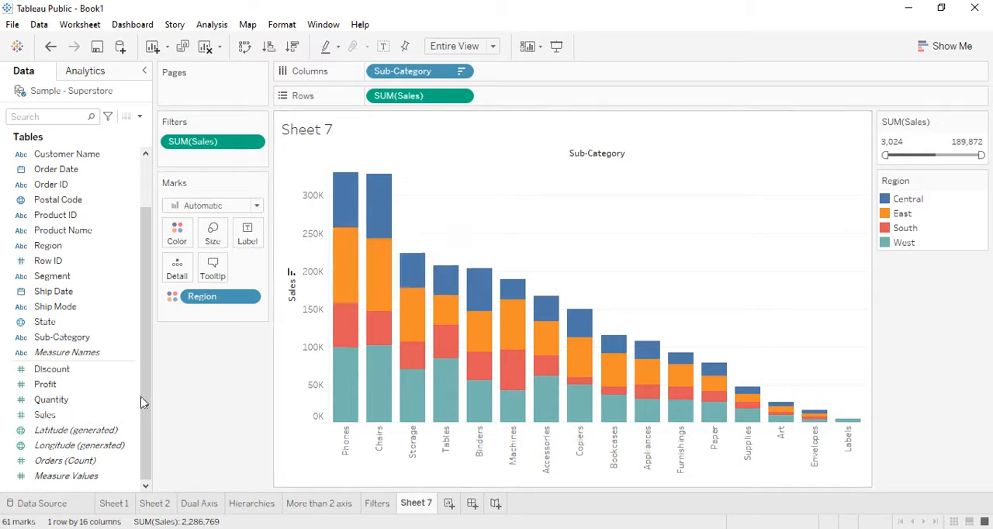
pyautogui.moveTo(233, 299); pyautogui.dragTo(68, 417)
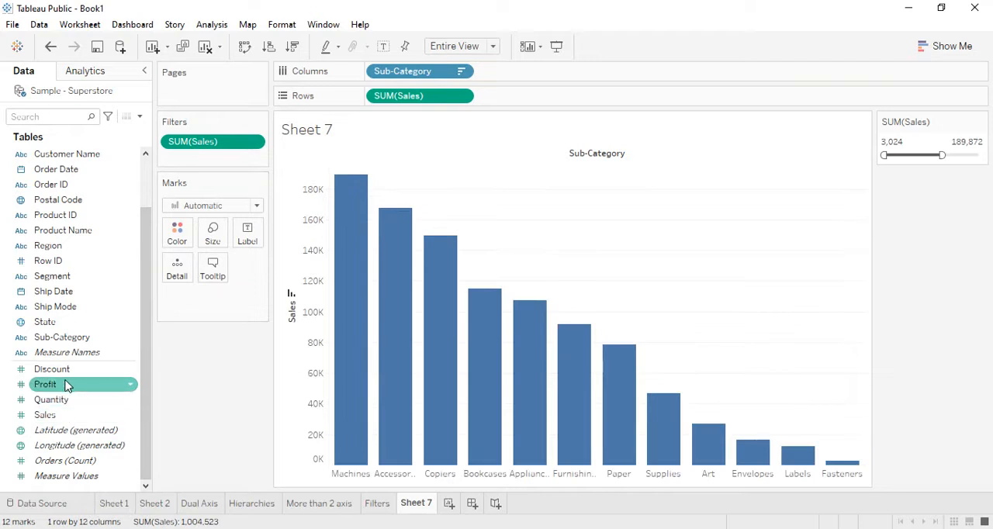
# - Color the Sales bars by Profit using the Red-Green Diverging palette
pyautogui.moveTo(69, 384); pyautogui.dragTo(177, 233)
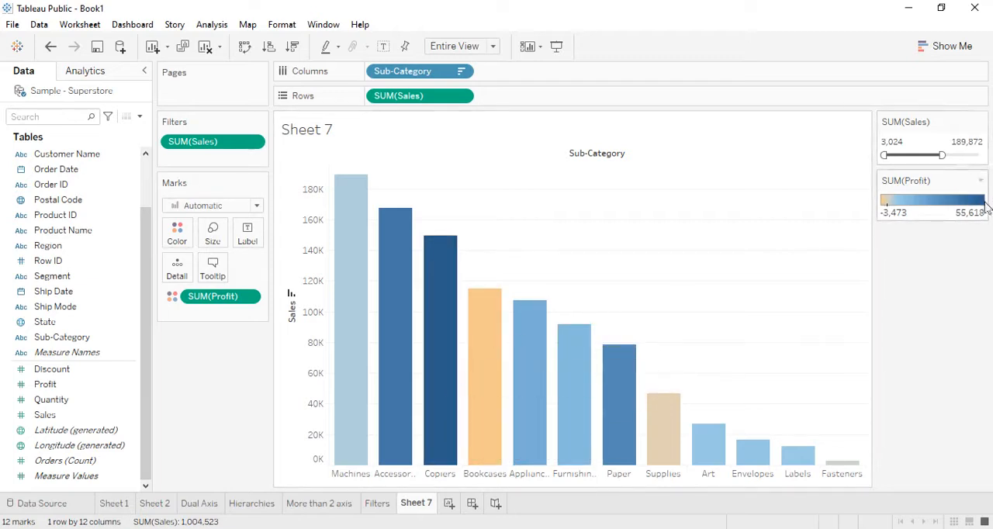
pyautogui.moveTo(450, 246)
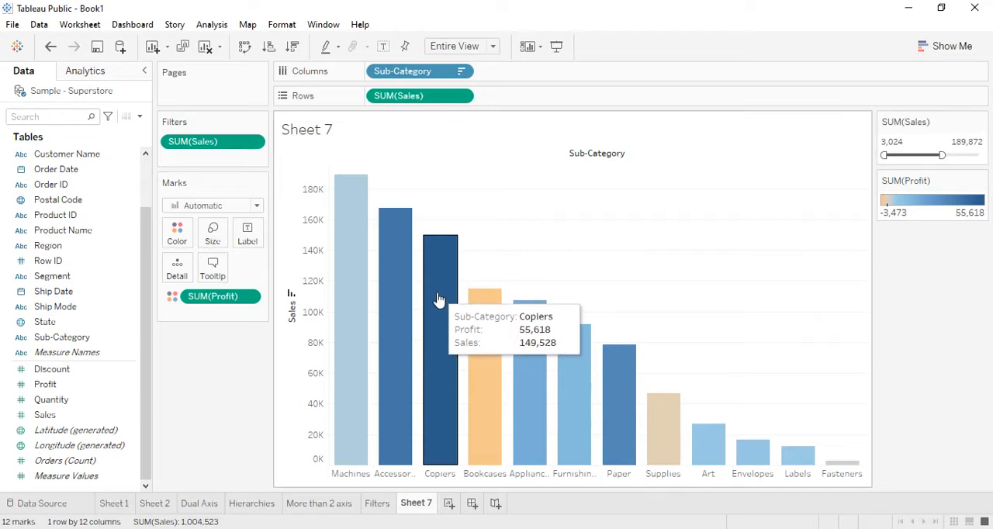
pyautogui.rightClick(210, 297)
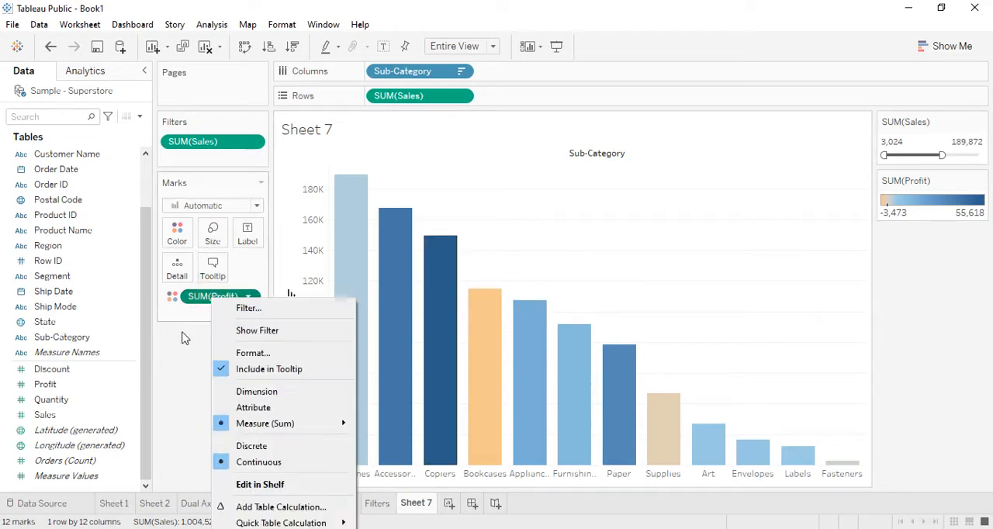
pyautogui.click(181, 331)
pyautogui.click(189, 241)
pyautogui.click(227, 280)
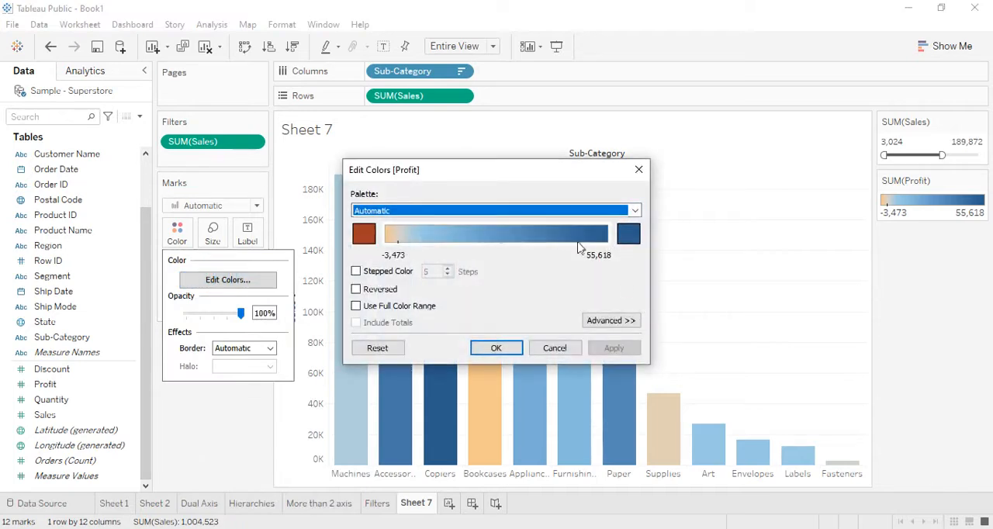
pyautogui.click(633, 210)
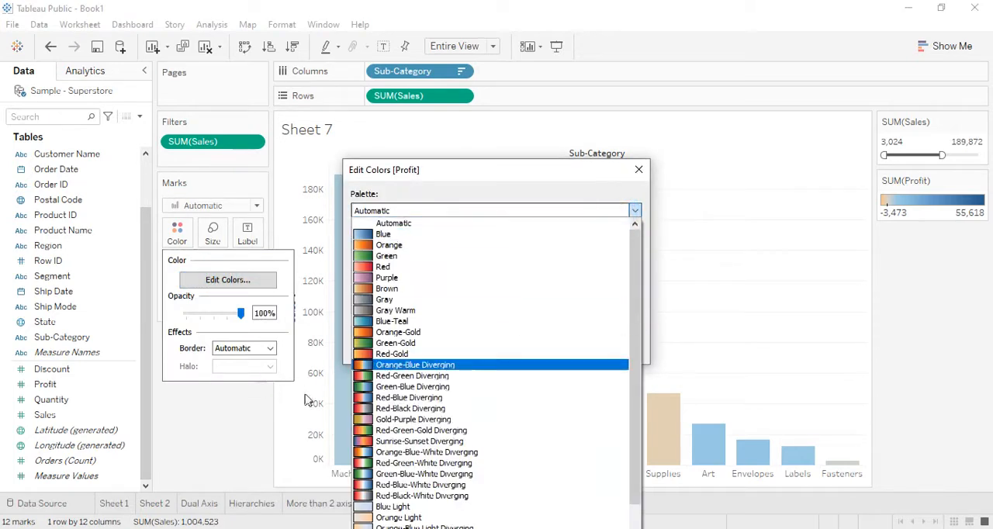
pyautogui.click(380, 376)
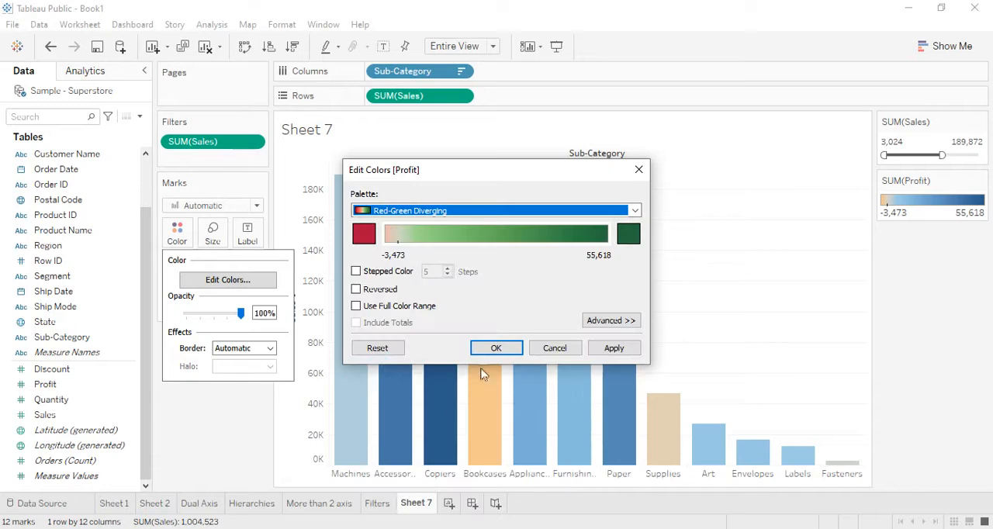
pyautogui.click(508, 347)
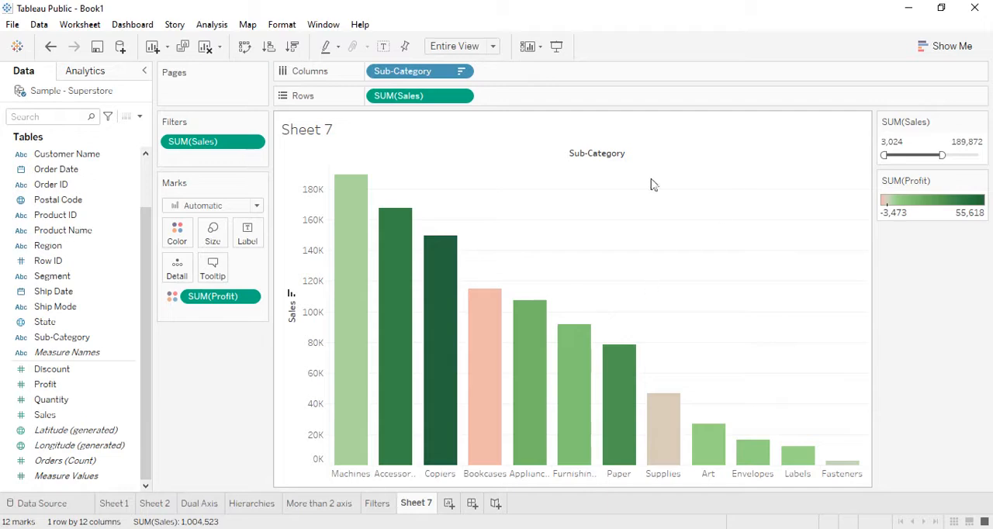
pyautogui.rightClick(429, 502)
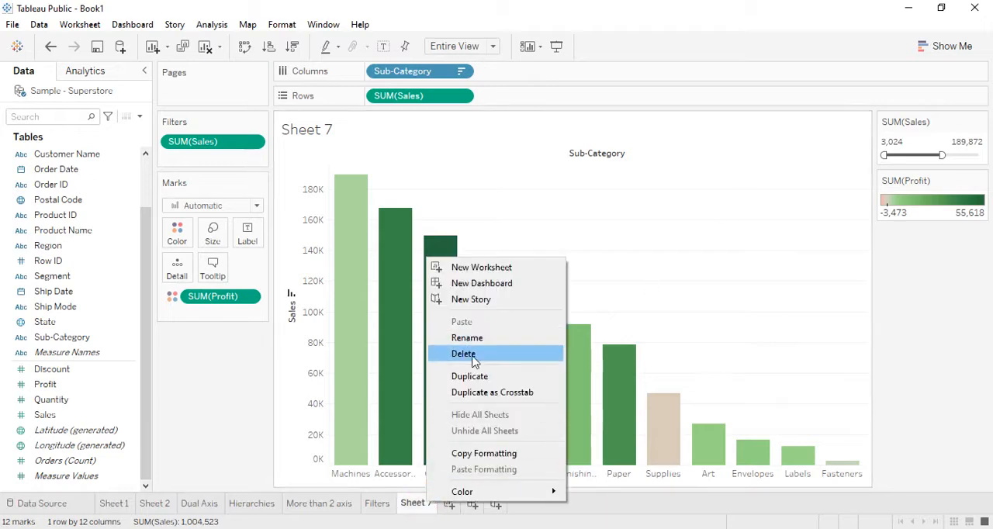
pyautogui.click(466, 354)
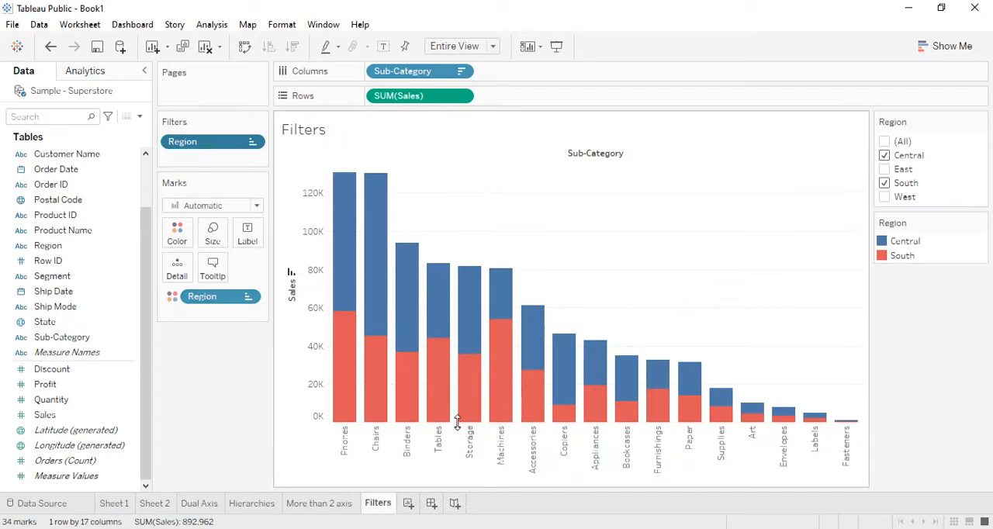
pyautogui.hotkey('ctrl', 'z')
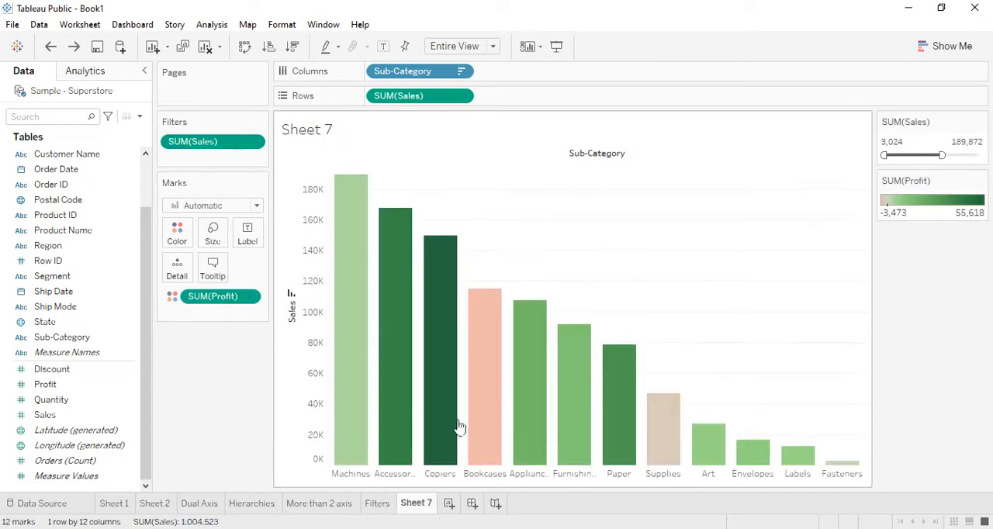
# - Rename the Sheet 7 worksheet as "Continuous Values"
pyautogui.rightClick(420, 509)
pyautogui.click(457, 343)
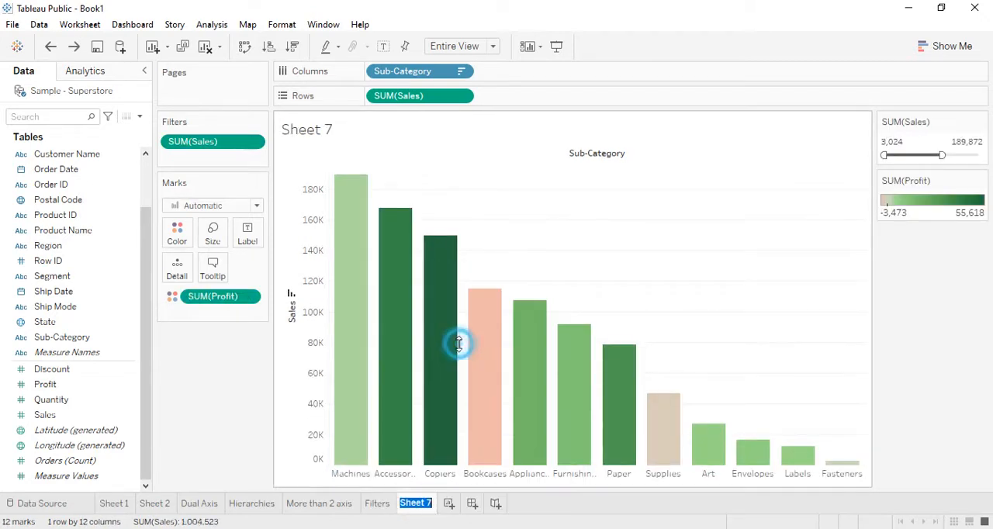
pyautogui.write('Continuo')
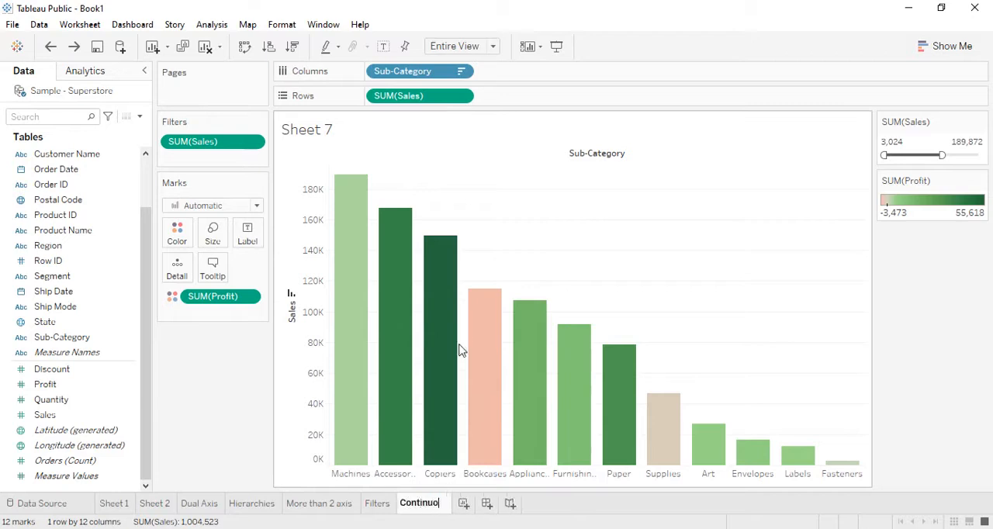
pyautogui.write('us Values')
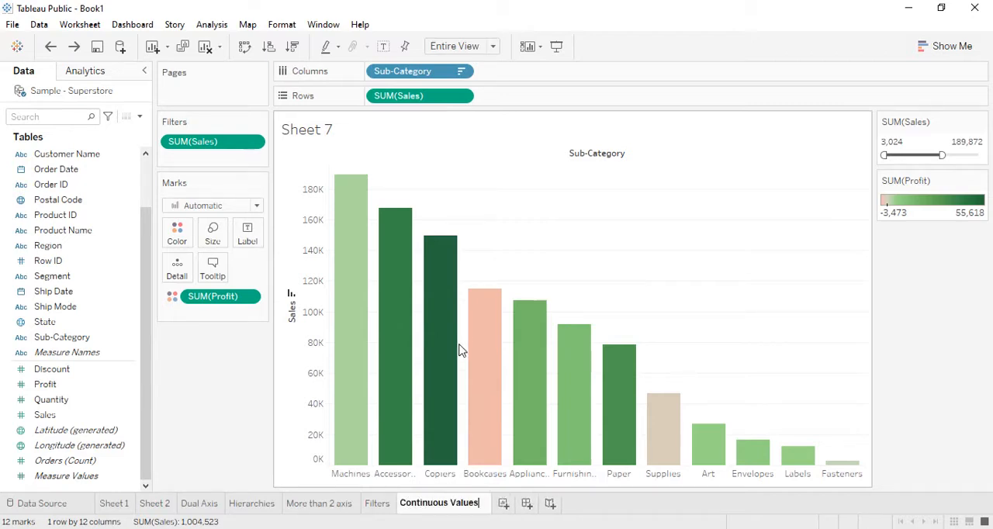
pyautogui.press('Return')
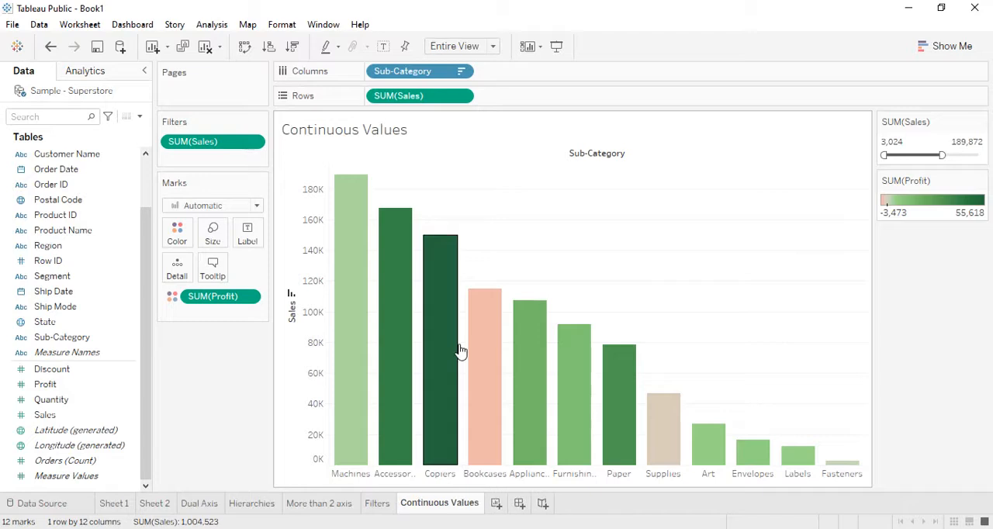
# - Add a new worksheet and name it "Hierarchy Creation"
pyautogui.click(497, 503)
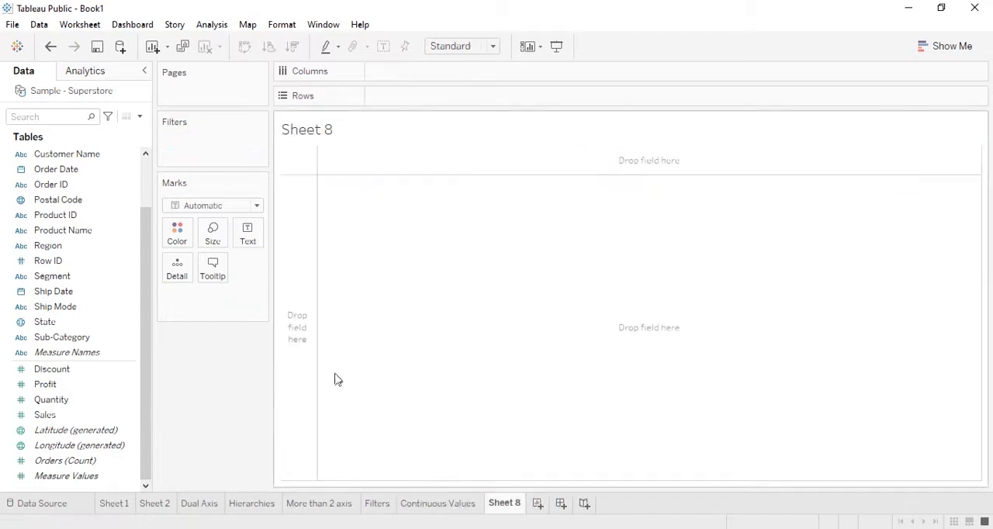
pyautogui.click(512, 505)
pyautogui.rightClick(513, 504)
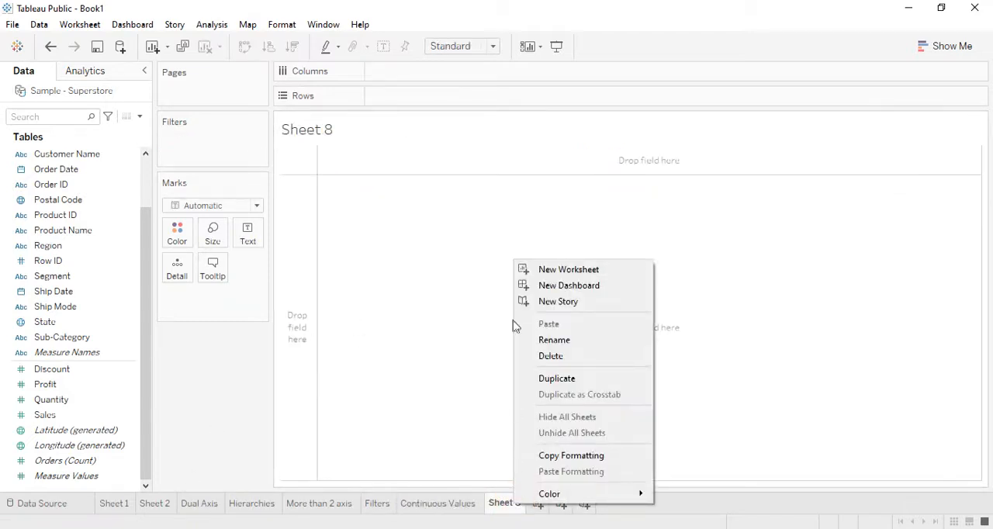
pyautogui.click(575, 342)
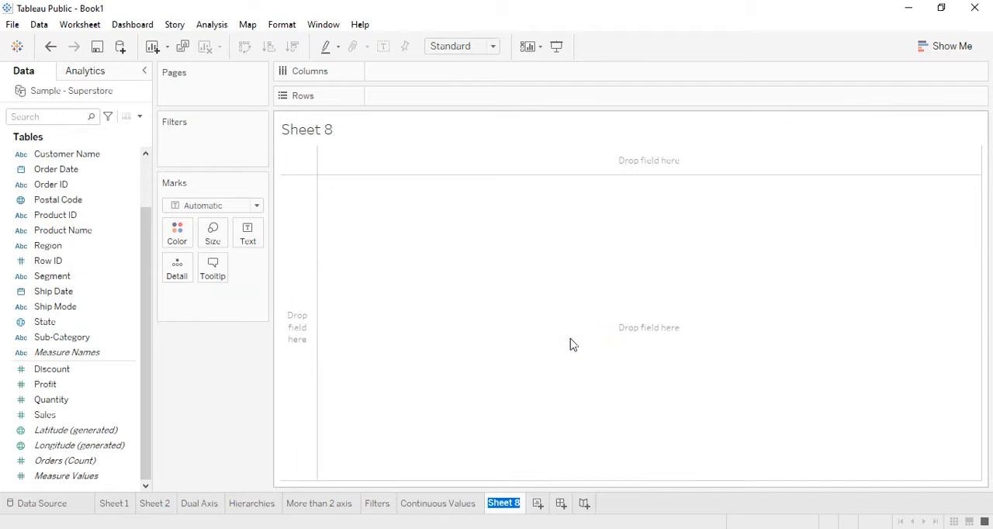
pyautogui.write('Hierarchy ')
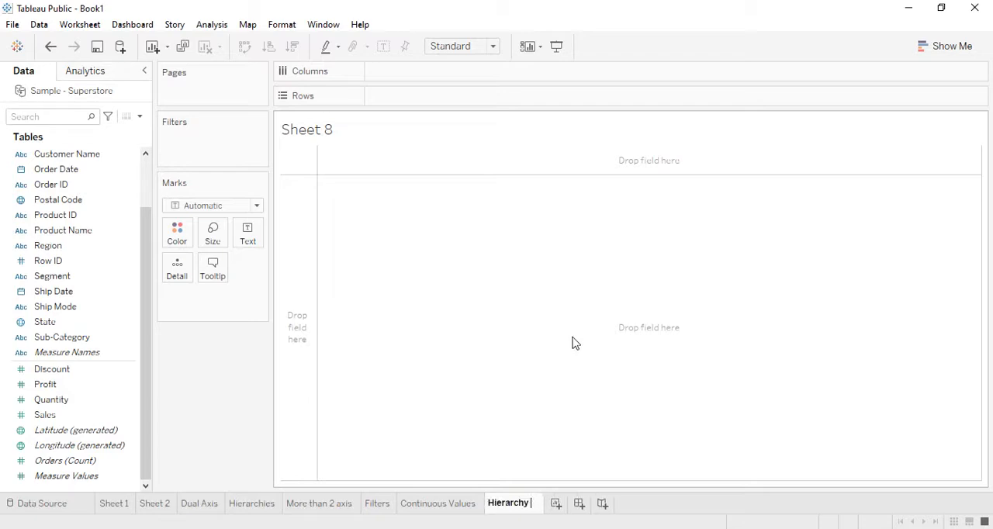
pyautogui.write('Creation')
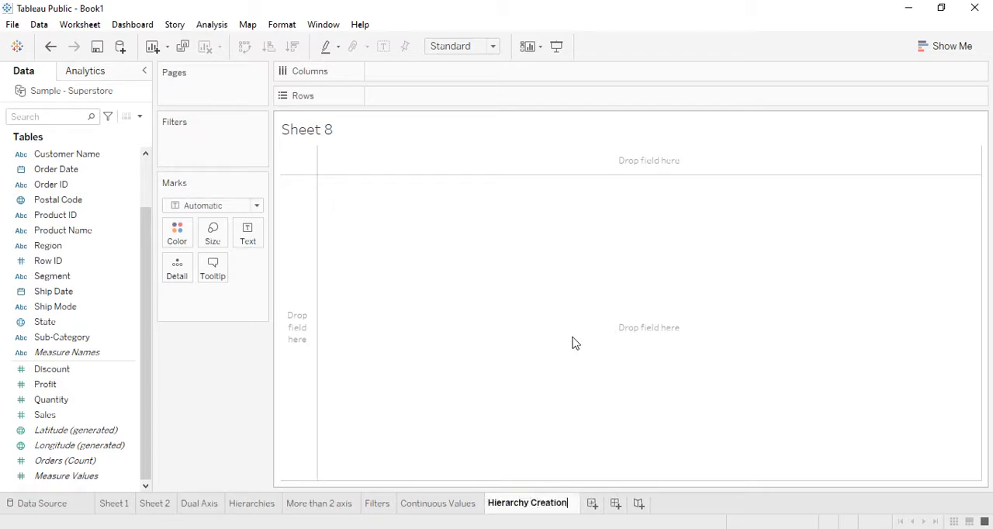
pyautogui.press('Return')
# - Place Category and Sub-Category on the Columns shelf and fit the sheet to Entire View
pyautogui.scroll(2, 23, 233)
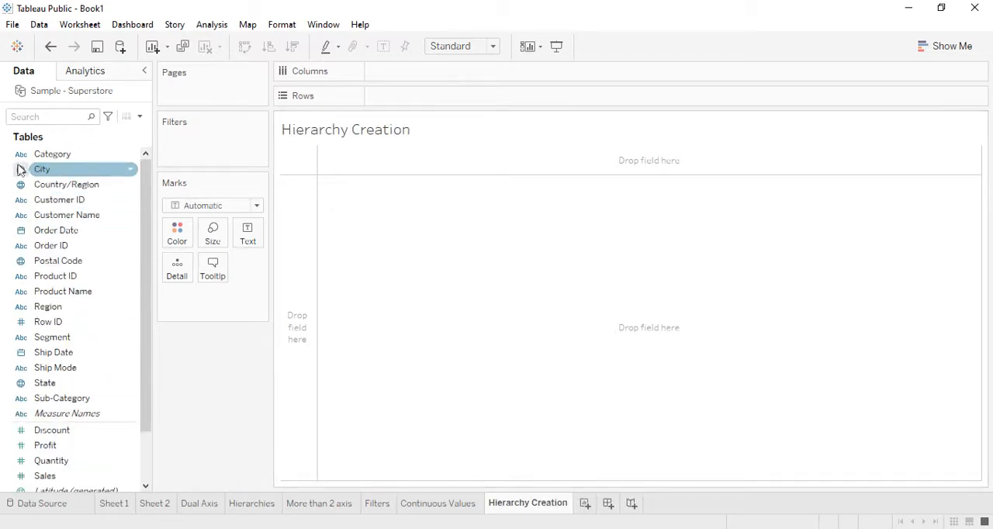
pyautogui.moveTo(26, 166); pyautogui.dragTo(395, 72)
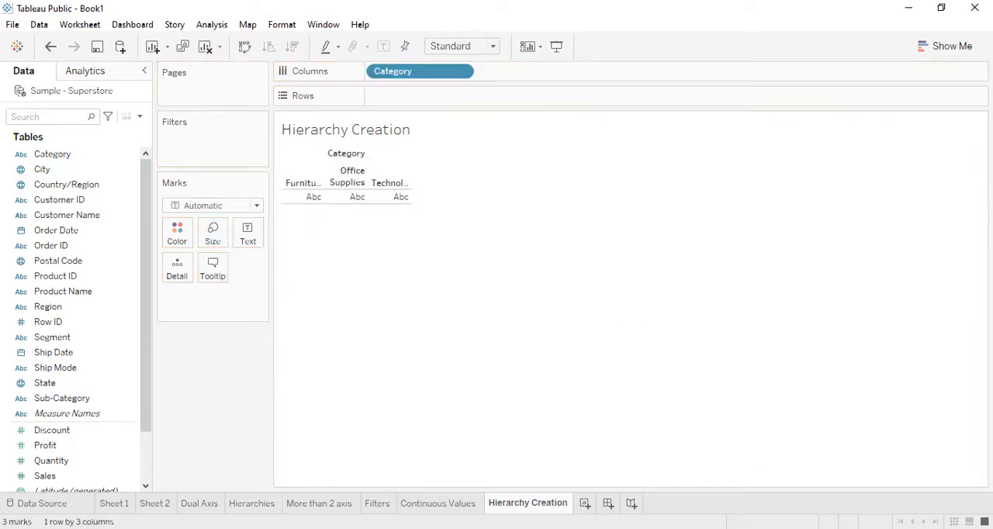
pyautogui.moveTo(67, 399); pyautogui.dragTo(534, 72)
pyautogui.click(493, 45)
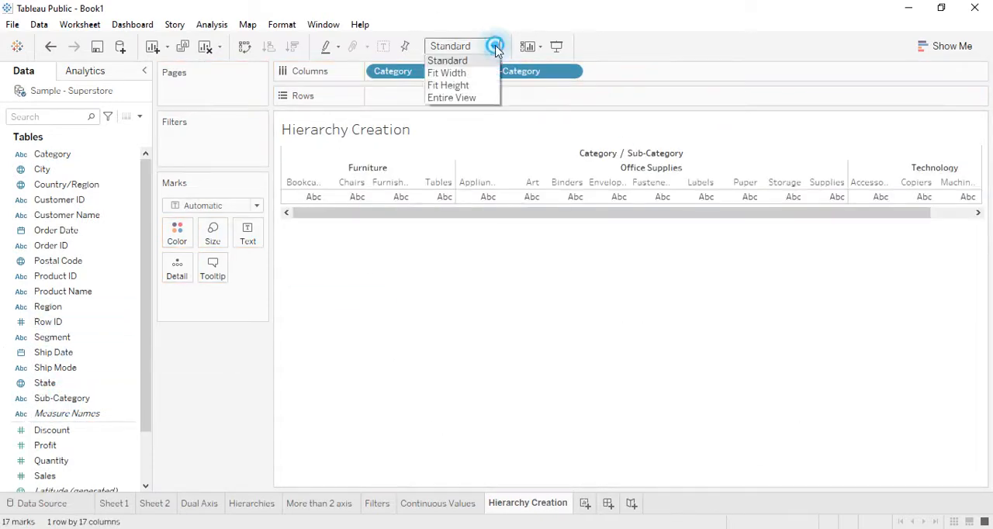
pyautogui.click(478, 99)
# - Add Sales to the Rows shelf and Segment to the Columns shelf after Sub-Category
pyautogui.click(49, 464)
pyautogui.moveTo(48, 473); pyautogui.dragTo(410, 99)
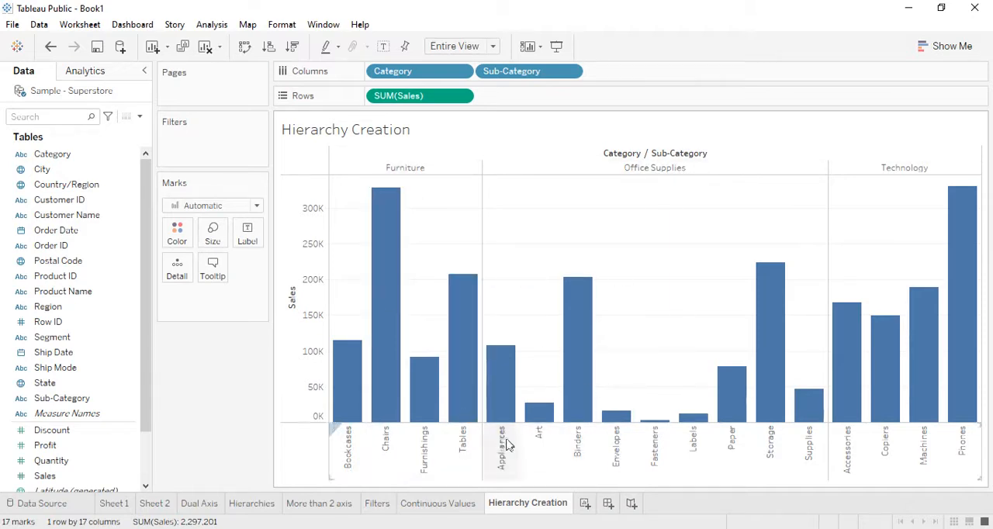
pyautogui.moveTo(913, 375)
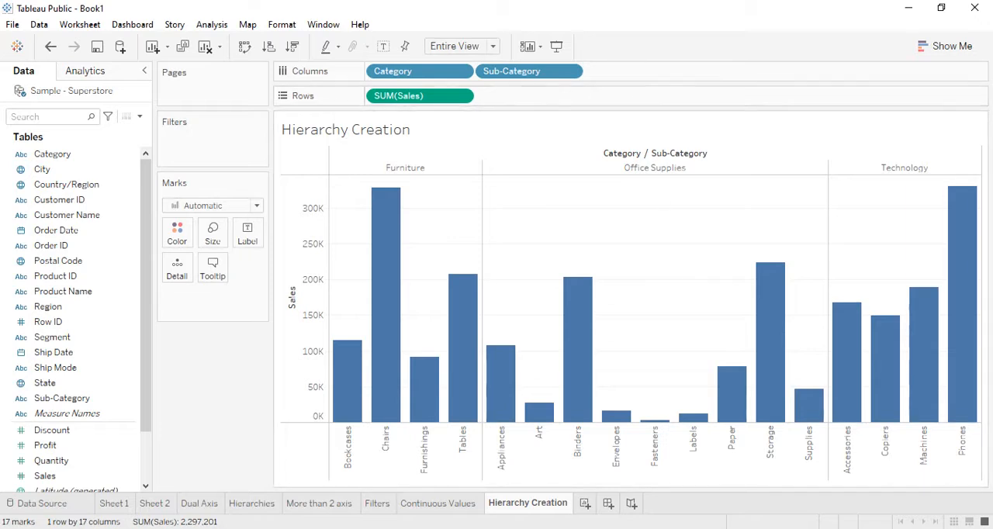
pyautogui.moveTo(89, 337); pyautogui.dragTo(668, 71)
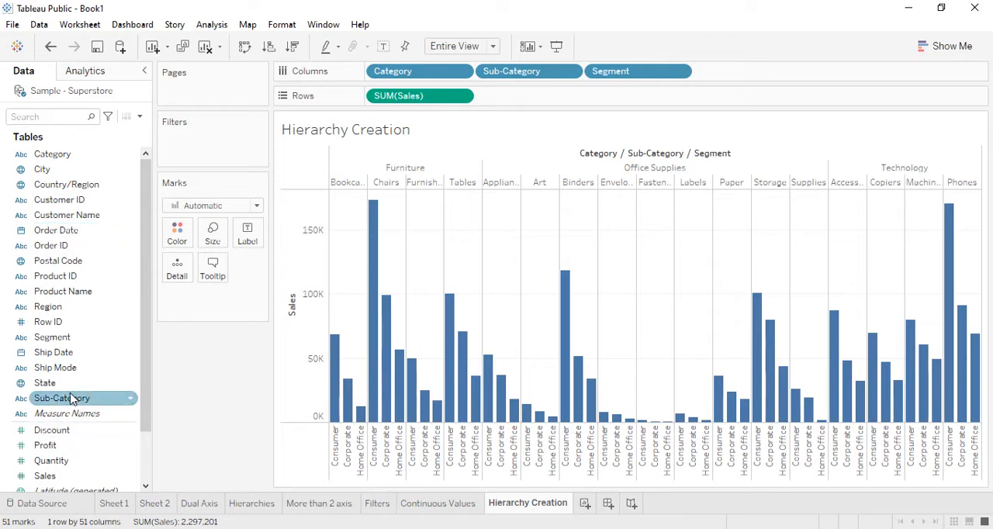
# - Create a hierarchy from the Category and Sub-Category fields, keeping the suggested name "Category, Sub-Category"
pyautogui.moveTo(70, 398); pyautogui.dragTo(54, 157)
pyautogui.click(58, 159)
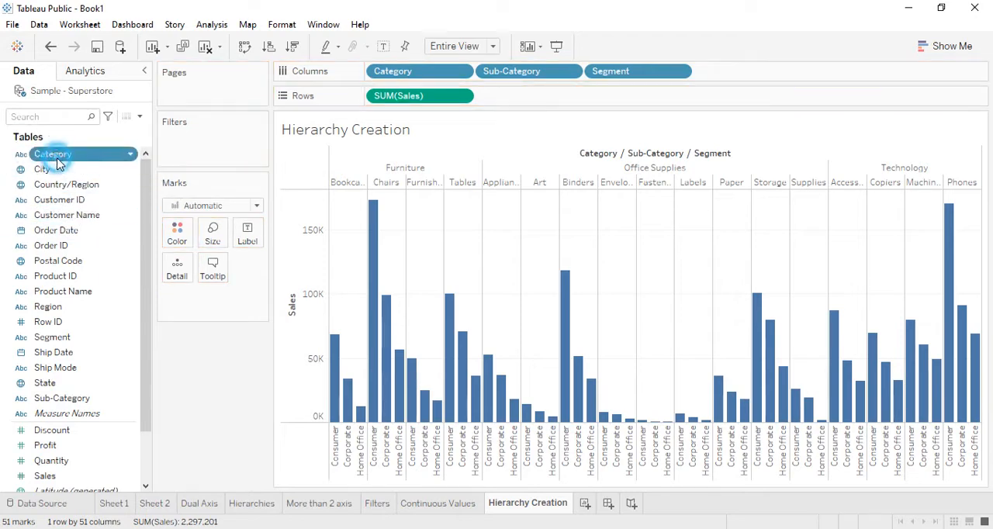
pyautogui.keyDown('ctrl'); pyautogui.click(66, 402); pyautogui.keyUp('ctrl')
pyautogui.moveTo(69, 408)
pyautogui.mouseDown()
pyautogui.moveTo(106, 192)
pyautogui.moveTo(97, 386)
pyautogui.moveTo(74, 409)
pyautogui.mouseUp()
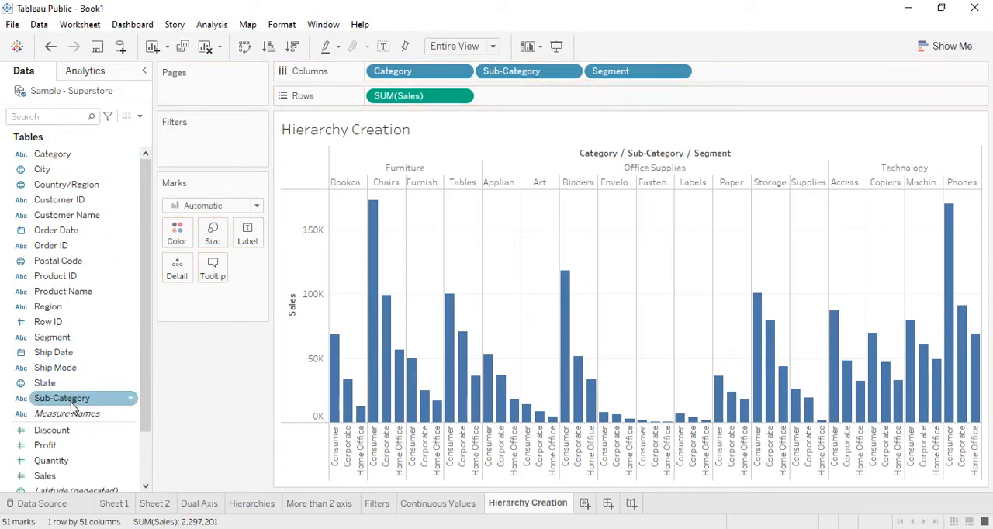
pyautogui.keyDown('ctrl'); pyautogui.click(78, 154); pyautogui.keyUp('ctrl')
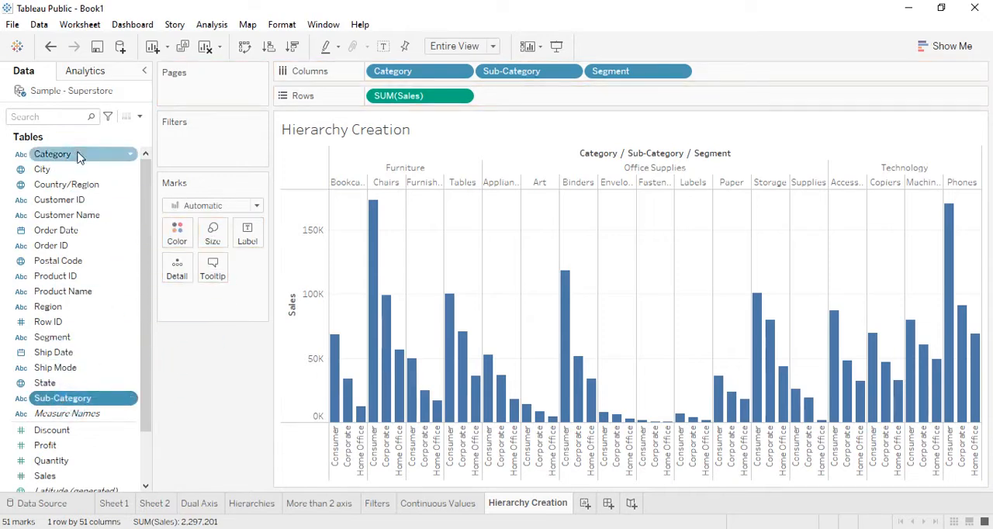
pyautogui.rightClick(53, 401)
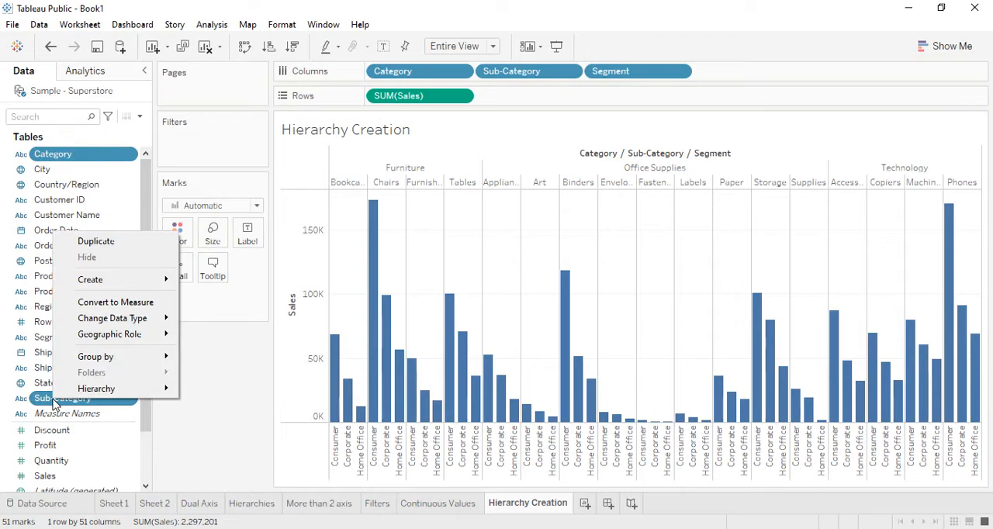
pyautogui.moveTo(84, 390)
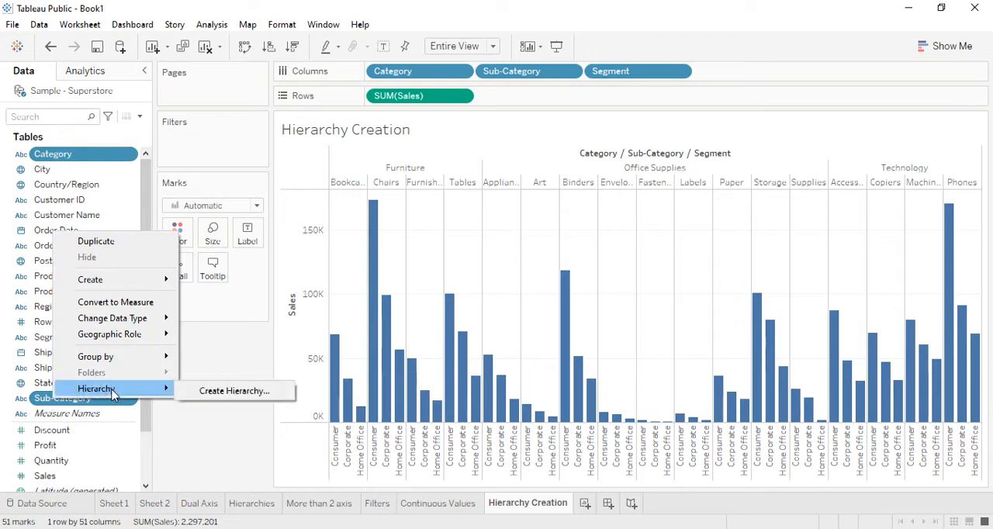
pyautogui.click(208, 394)
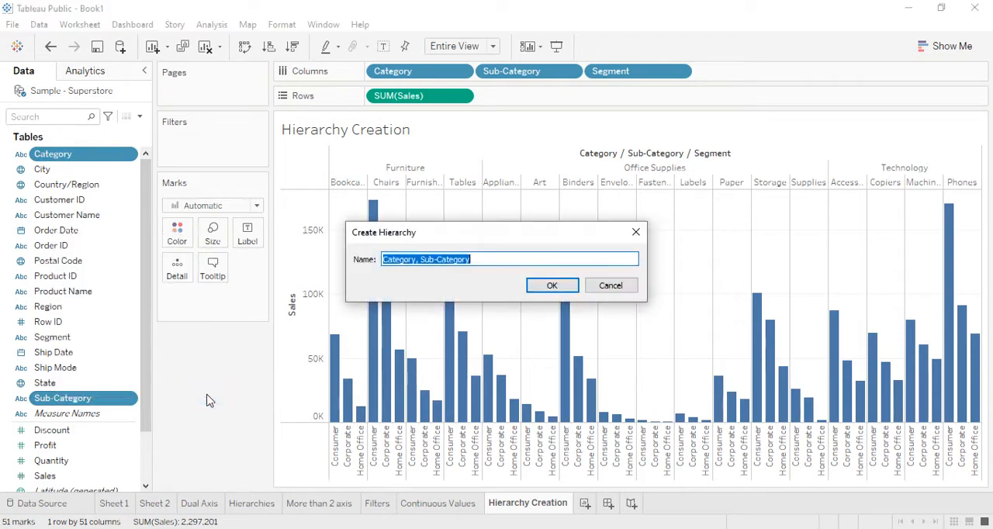
pyautogui.click(563, 286)
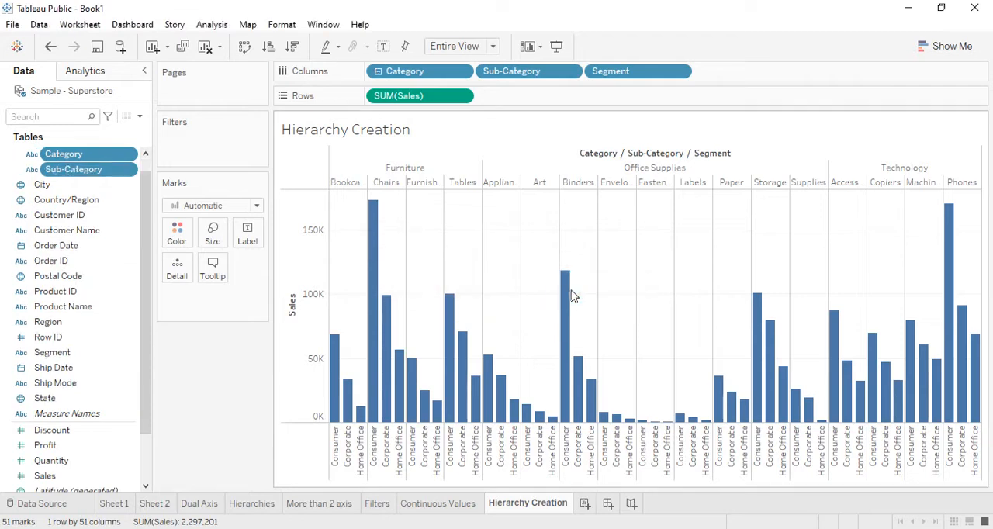